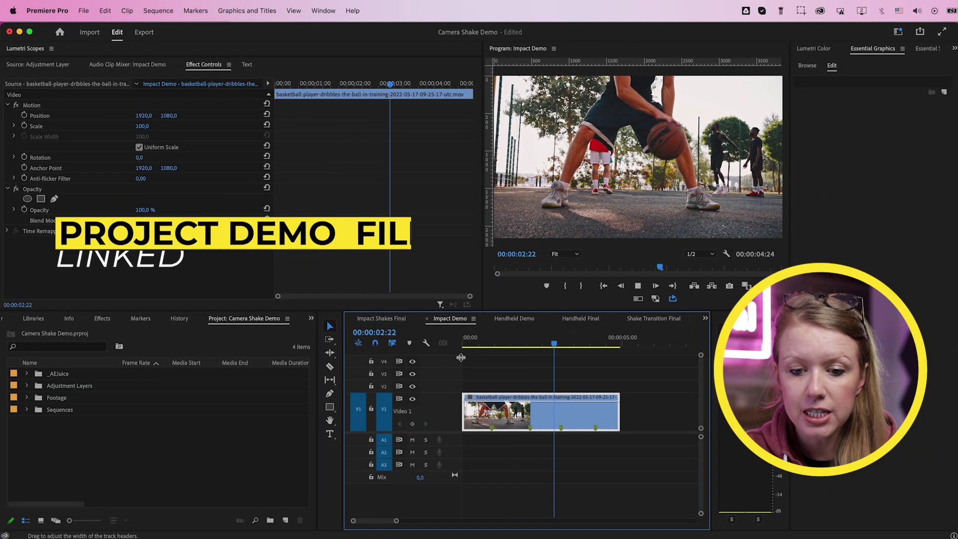
Step: Stop playback, scrub through the basketball markers, and park the playhead at 00:00:00:23
{"action": "key", "text": "space"}
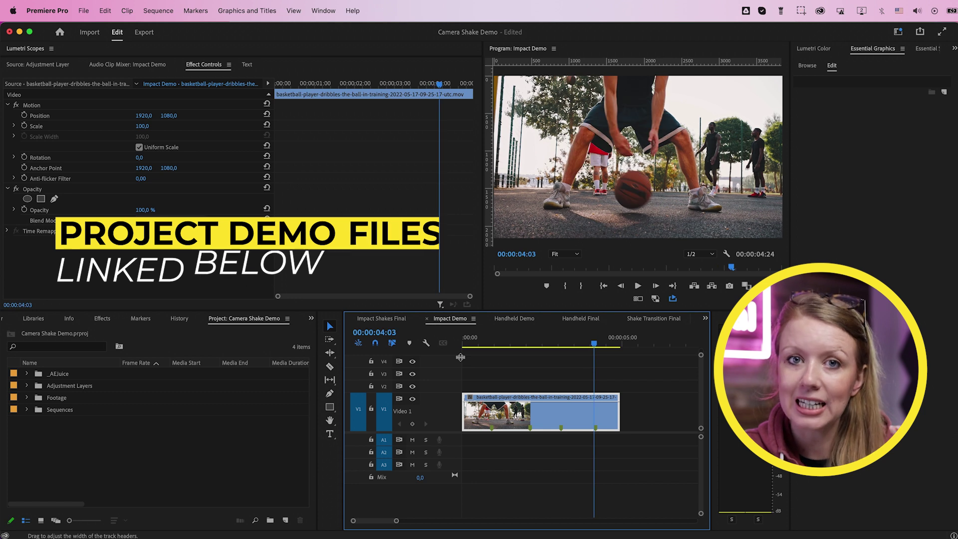
{"action": "left_click", "coordinate": [493, 345]}
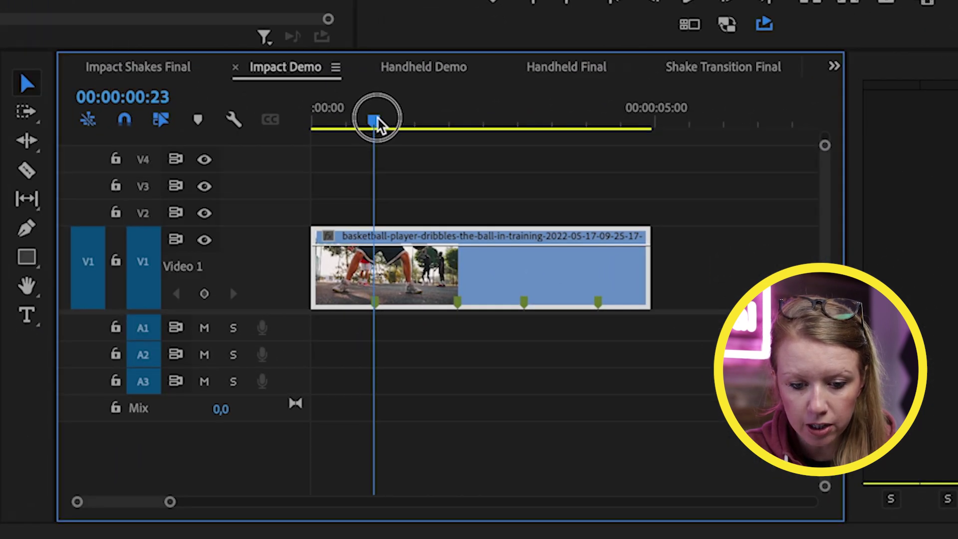
{"action": "left_click_drag", "start_coordinate": [377, 125], "coordinate": [461, 142]}
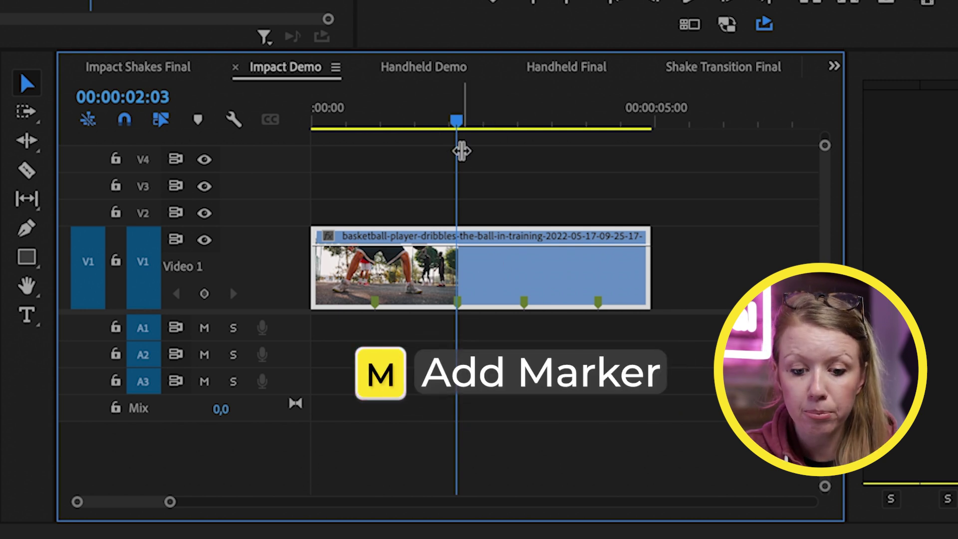
{"action": "mouse_move", "coordinate": [389, 114]}
{"action": "left_mouse_down"}
{"action": "mouse_move", "coordinate": [368, 114]}
{"action": "mouse_move", "coordinate": [378, 120]}
{"action": "left_mouse_up"}
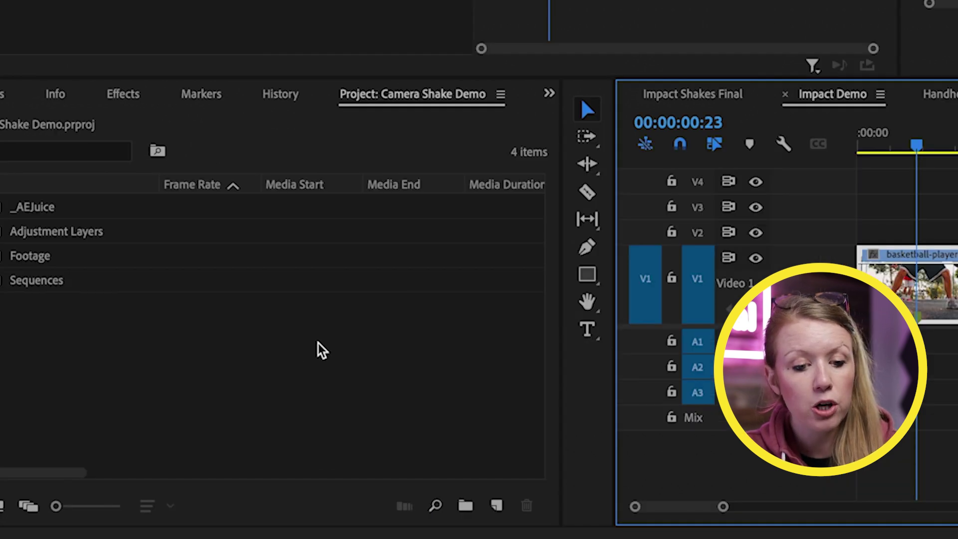
Step: Create a new adjustment layer and place it on V2 at the sequence start
{"action": "left_click", "coordinate": [301, 333], "text": "ctrl"}
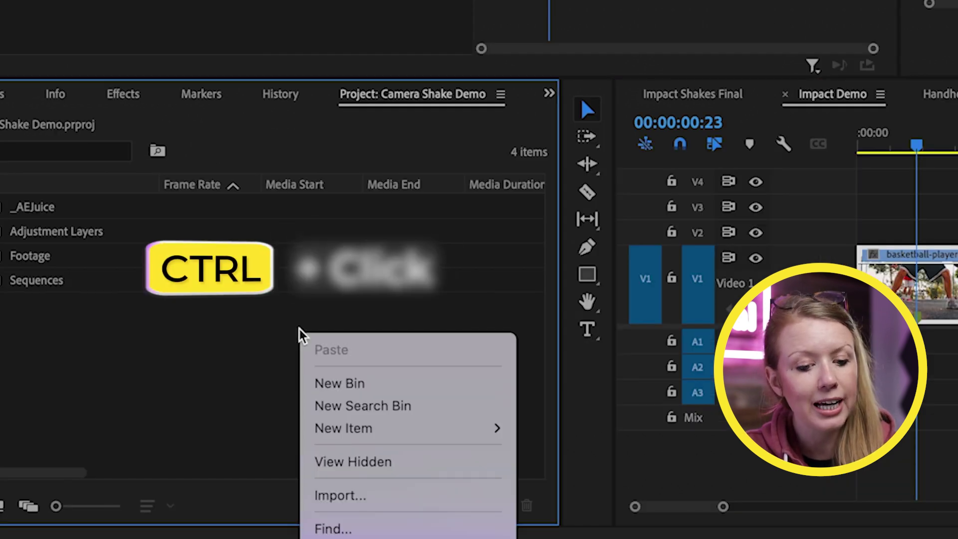
{"action": "mouse_move", "coordinate": [368, 438]}
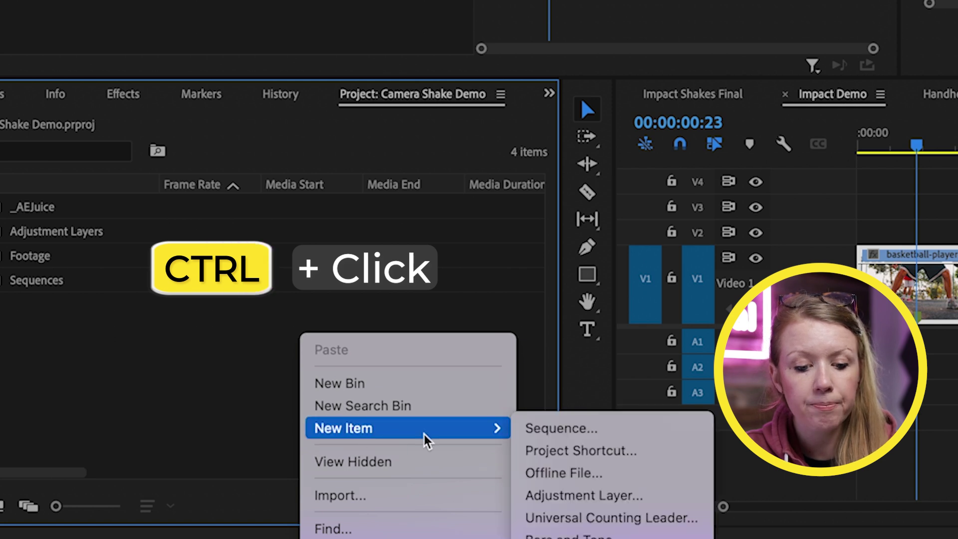
{"action": "left_click", "coordinate": [533, 499]}
{"action": "key", "text": "Return"}
{"action": "left_click_drag", "start_coordinate": [58, 236], "coordinate": [957, 192]}
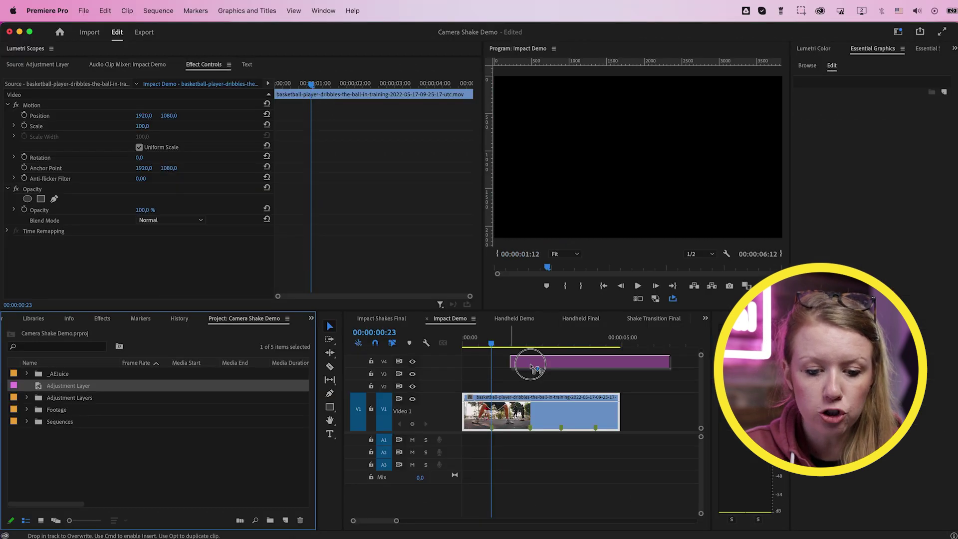
{"action": "left_click_drag", "start_coordinate": [531, 367], "coordinate": [462, 387]}
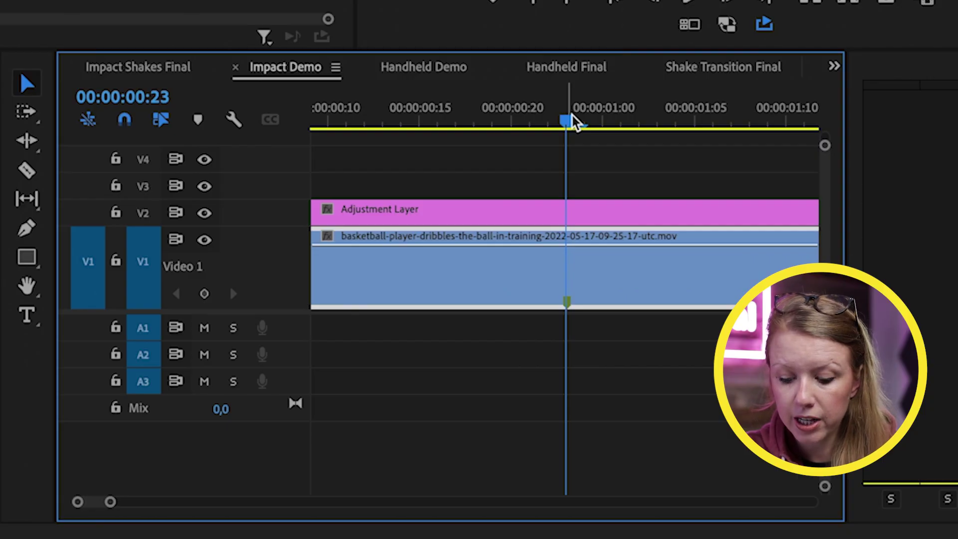
Step: Cut the adjustment layer at 00:00:00:18 and delete the piece before the cut
{"action": "key", "text": "Left"}
{"action": "key", "text": "Left"}
{"action": "key", "text": "Left"}
{"action": "key", "text": "Left"}
{"action": "key", "text": "Left"}
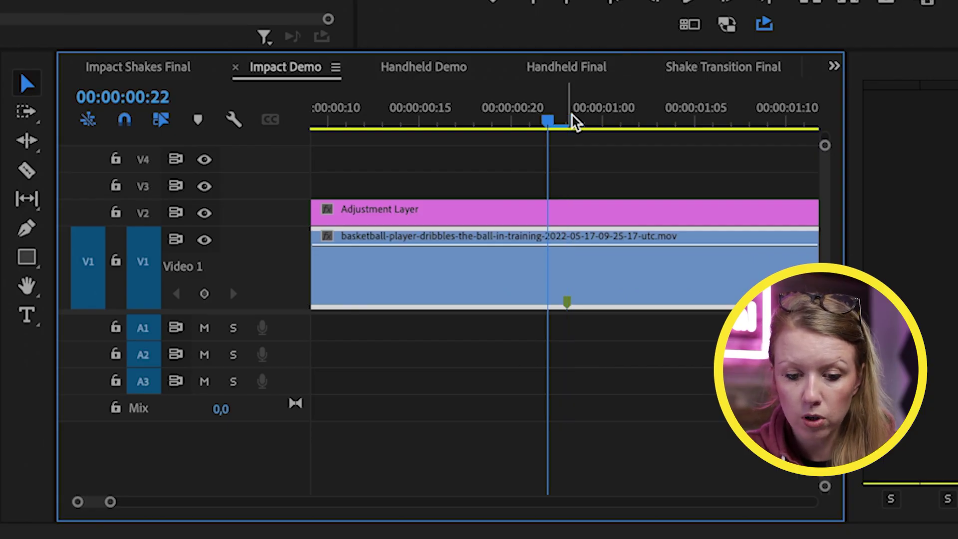
{"action": "key", "text": "c"}
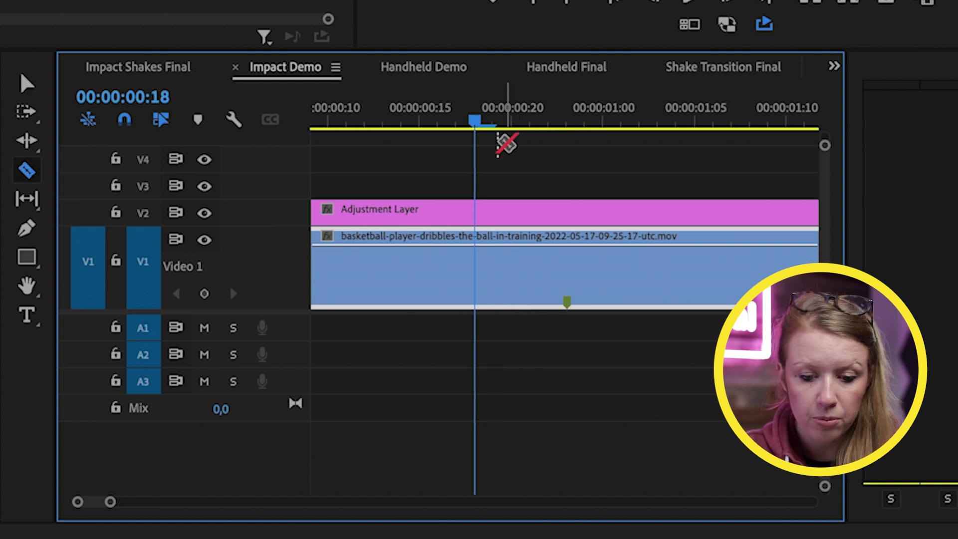
{"action": "left_click", "coordinate": [480, 208]}
{"action": "key", "text": "v"}
{"action": "left_click", "coordinate": [439, 222]}
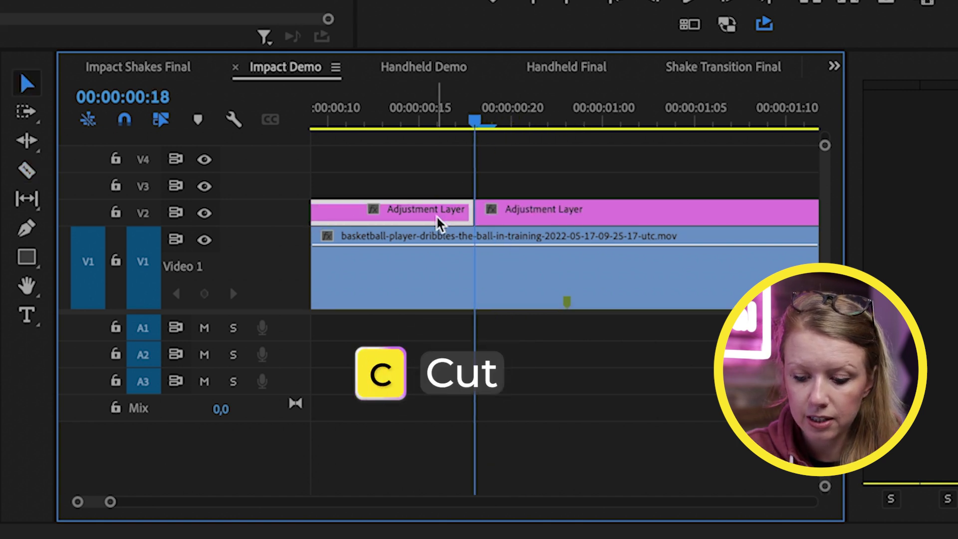
{"action": "key", "text": "Delete"}
Step: Cut the adjustment layer at 00:00:01:03 and delete the piece after the cut
{"action": "left_click", "coordinate": [568, 116]}
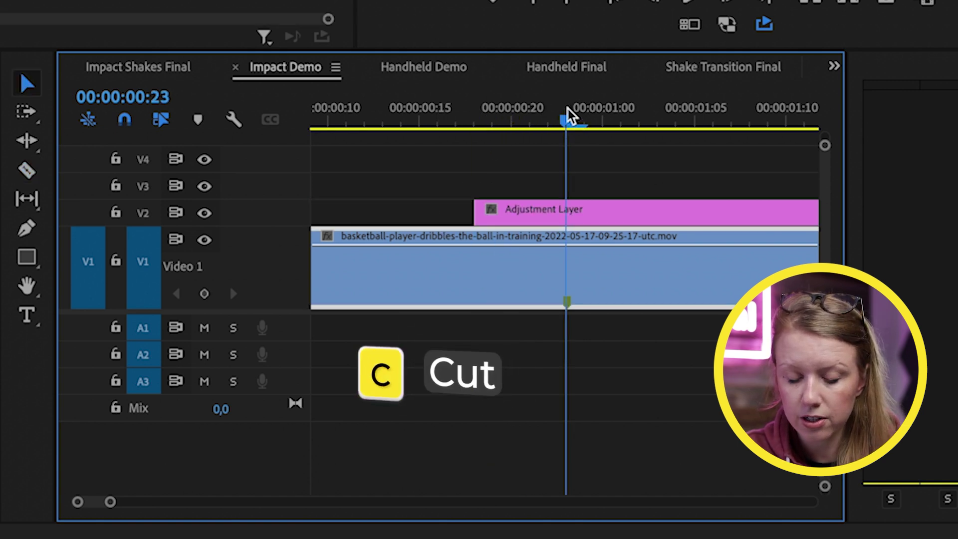
{"action": "key", "text": "Right"}
{"action": "key", "text": "Right"}
{"action": "key", "text": "Right"}
{"action": "key", "text": "Right"}
{"action": "key", "text": "Right"}
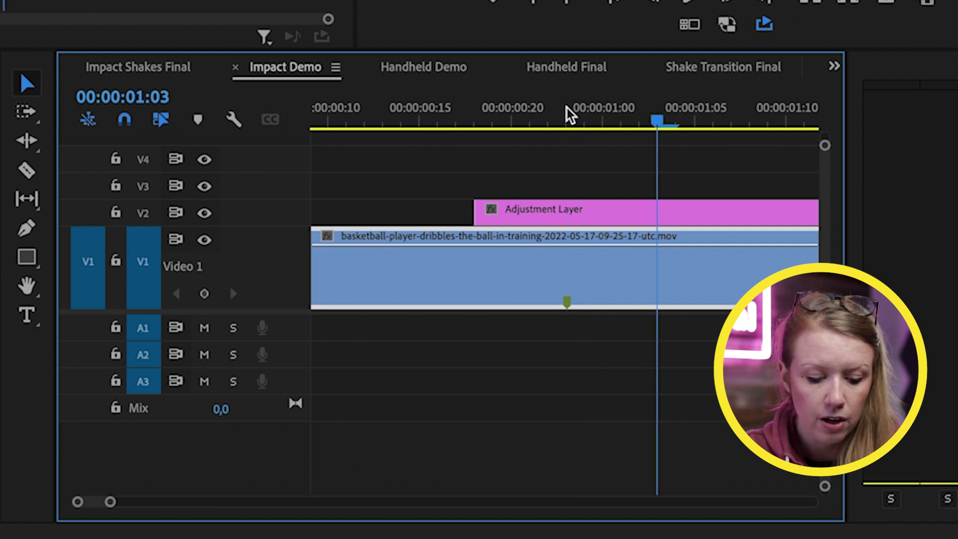
{"action": "key", "text": "c"}
{"action": "left_click", "coordinate": [660, 208]}
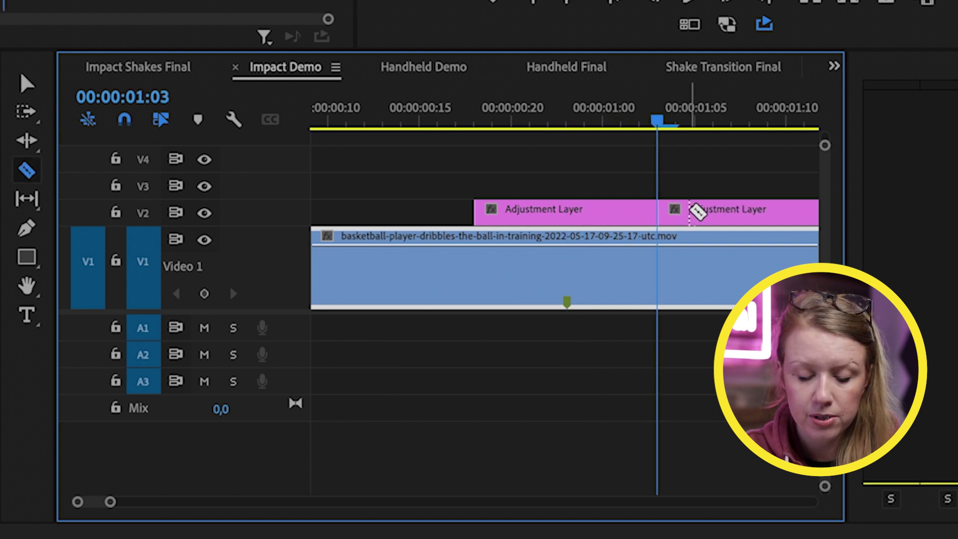
{"action": "key", "text": "v"}
{"action": "left_click", "coordinate": [695, 213]}
{"action": "key", "text": "Delete"}
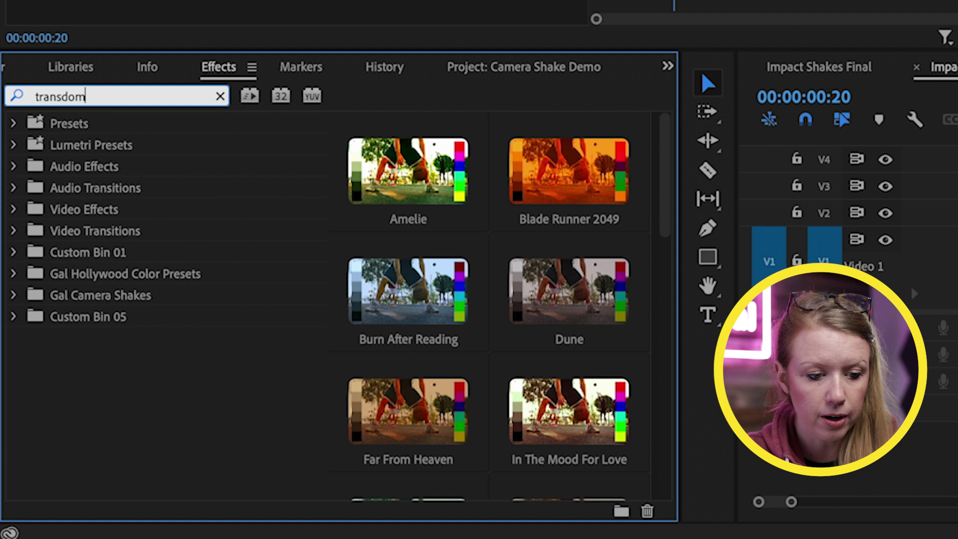
Step: Search Effects for 'transform' and apply Transform to the V2 adjustment layer
{"action": "key", "text": "BackSpace"}
{"action": "key", "text": "BackSpace"}
{"action": "key", "text": "BackSpace"}
{"action": "type", "text": "form"}
{"action": "left_click_drag", "start_coordinate": [70, 315], "coordinate": [957, 159]}
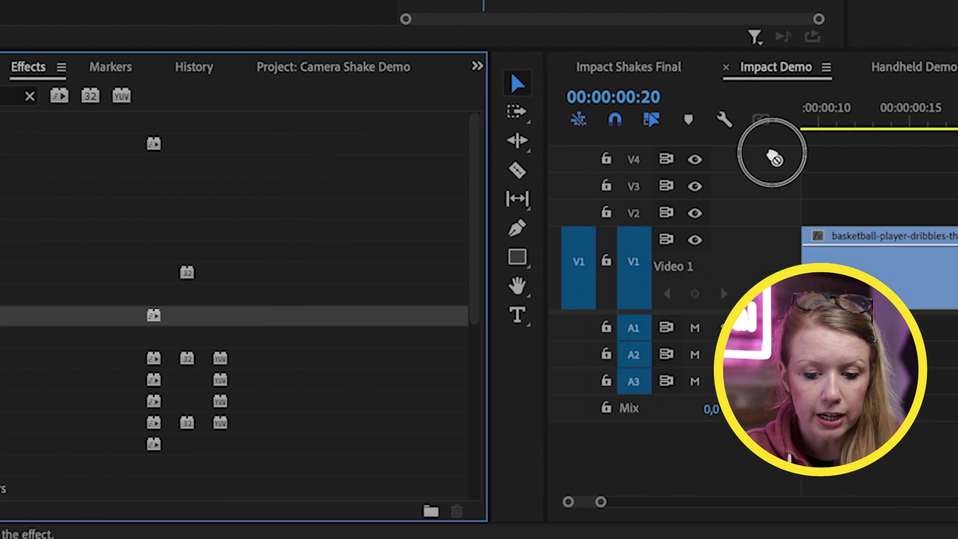
{"action": "left_click_drag", "start_coordinate": [775, 159], "coordinate": [509, 208]}
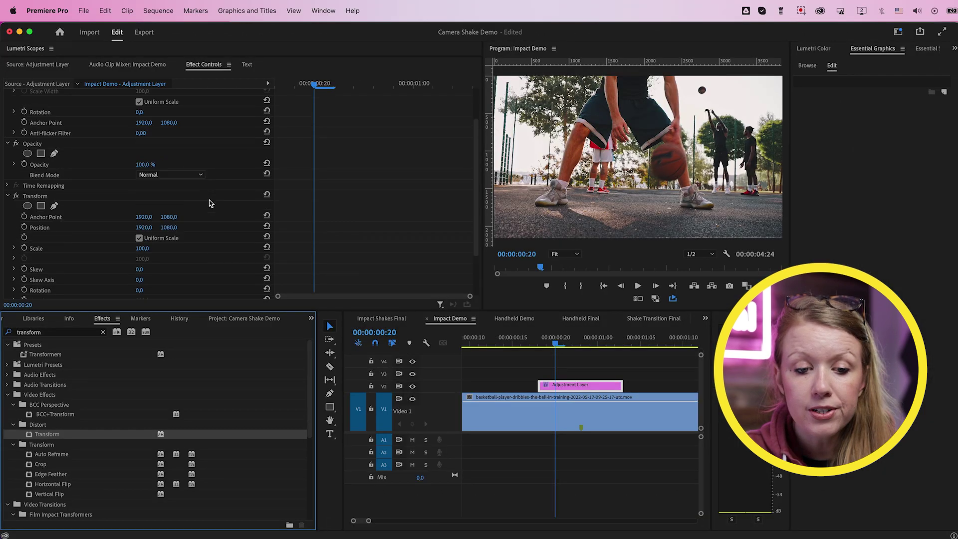
Step: Try Transform scale and position changes, then undo back to scale 100,0
{"action": "scroll", "coordinate": [209, 204], "scroll_direction": "up", "scroll_amount": 3}
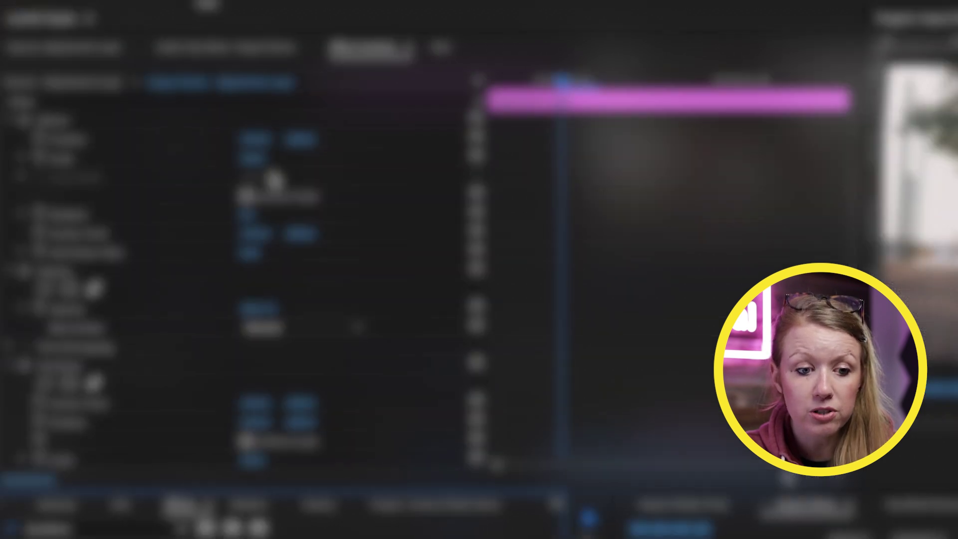
{"action": "left_click_drag", "start_coordinate": [255, 159], "coordinate": [265, 160]}
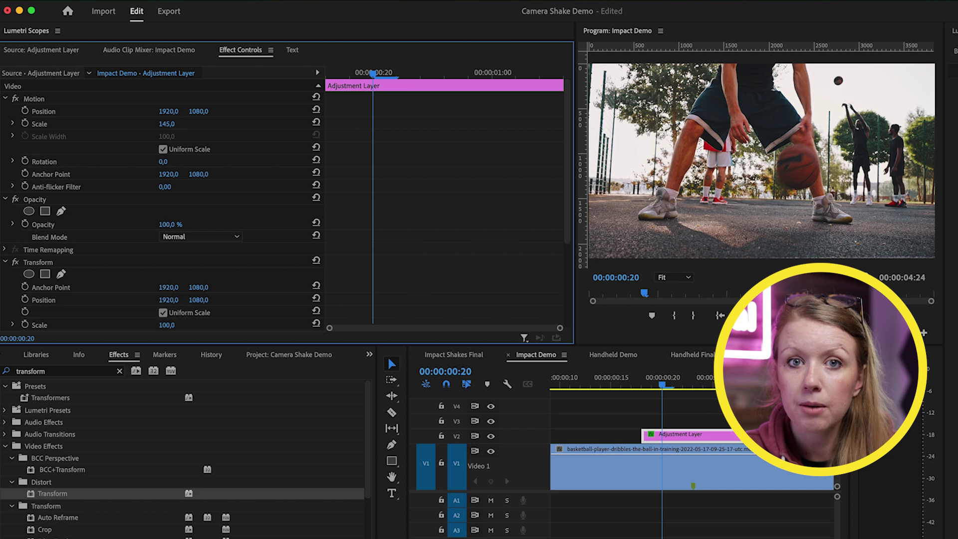
{"action": "left_click_drag", "start_coordinate": [167, 115], "coordinate": [207, 130]}
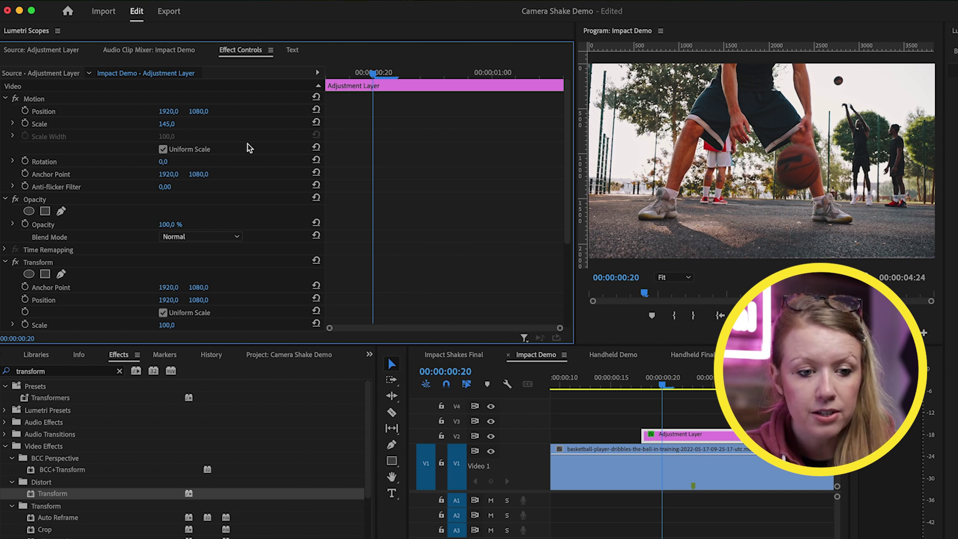
{"action": "scroll", "coordinate": [241, 153], "scroll_direction": "down", "scroll_amount": 5}
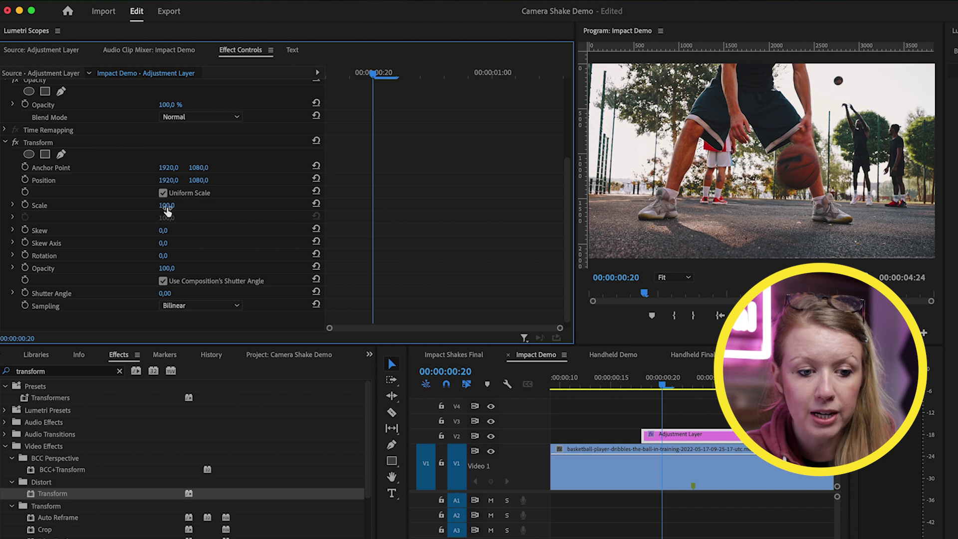
{"action": "left_click_drag", "start_coordinate": [167, 209], "coordinate": [182, 209]}
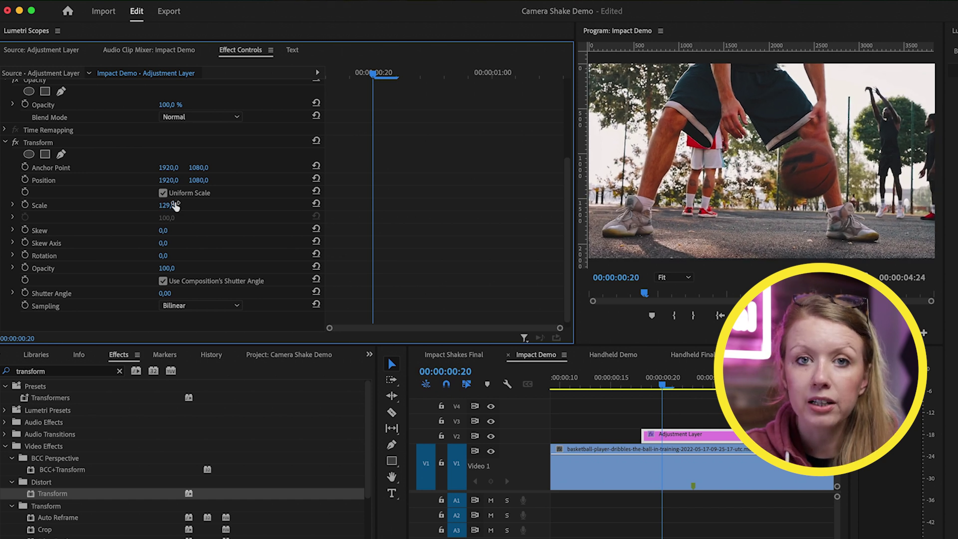
{"action": "key", "text": "super+z"}
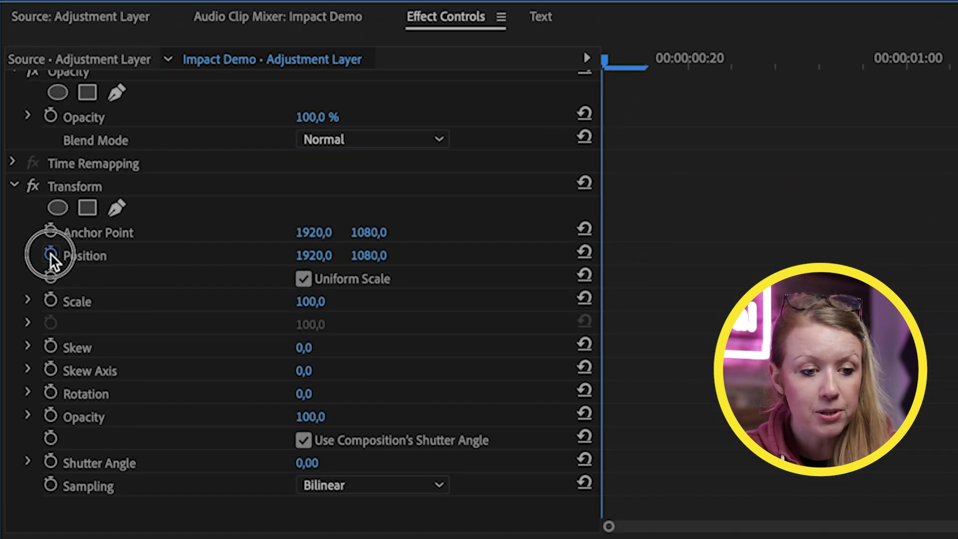
Step: Turn on keyframing for Transform Position, Scale and Rotation
{"action": "left_click", "coordinate": [51, 255]}
{"action": "left_click", "coordinate": [51, 299]}
{"action": "left_click", "coordinate": [51, 394]}
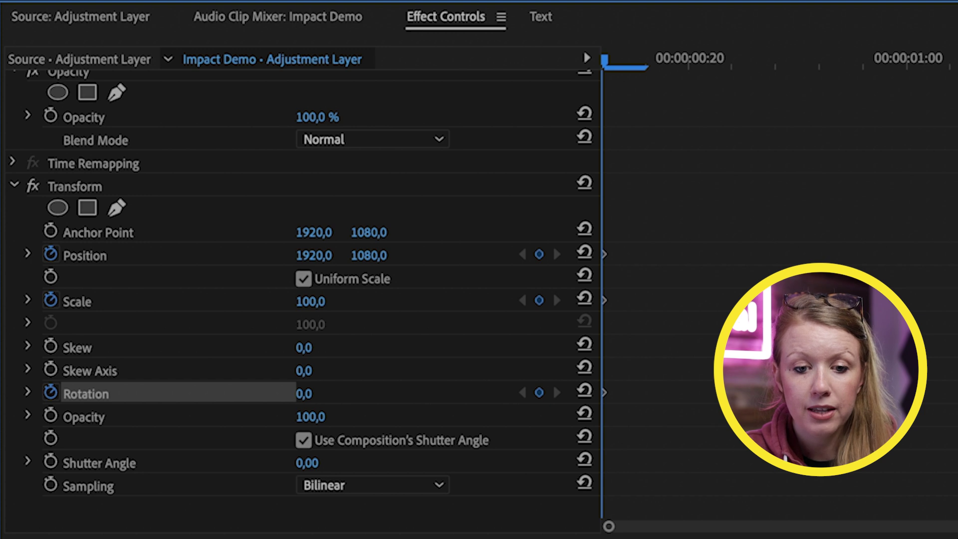
Step: Add default Position, Scale and Rotation keyframes at 00:00:01:02, then return to 00:00:00:23
{"action": "left_click_drag", "start_coordinate": [605, 61], "coordinate": [957, 68]}
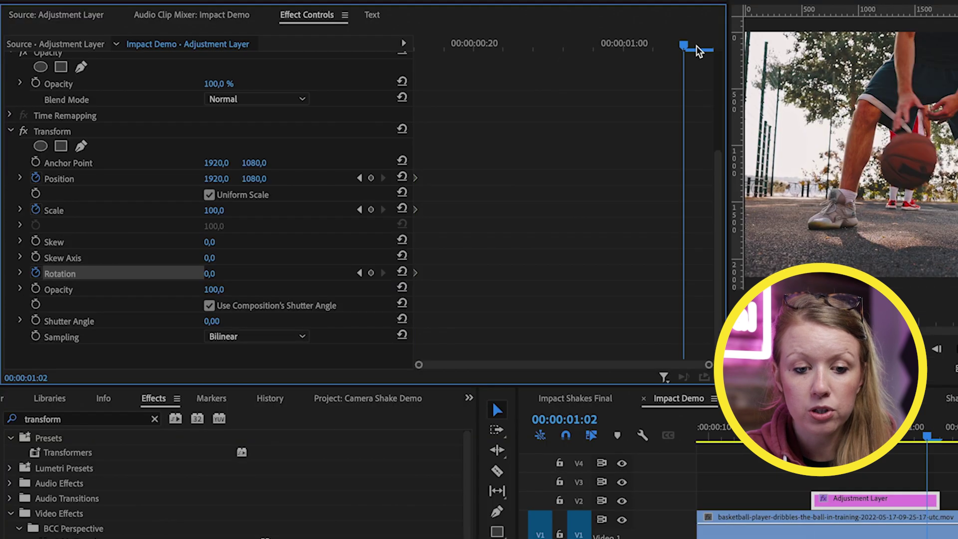
{"action": "left_click", "coordinate": [371, 178]}
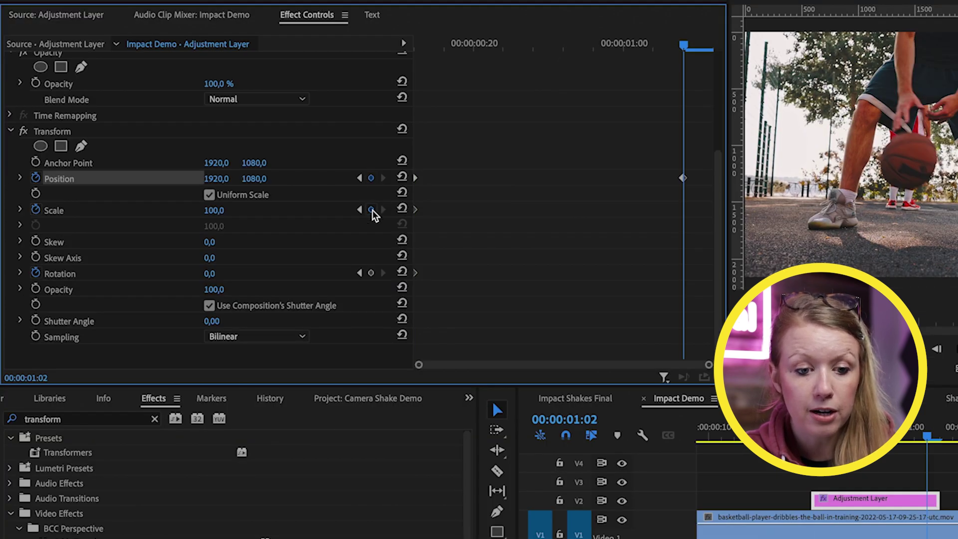
{"action": "left_click", "coordinate": [370, 210]}
{"action": "left_click", "coordinate": [370, 273]}
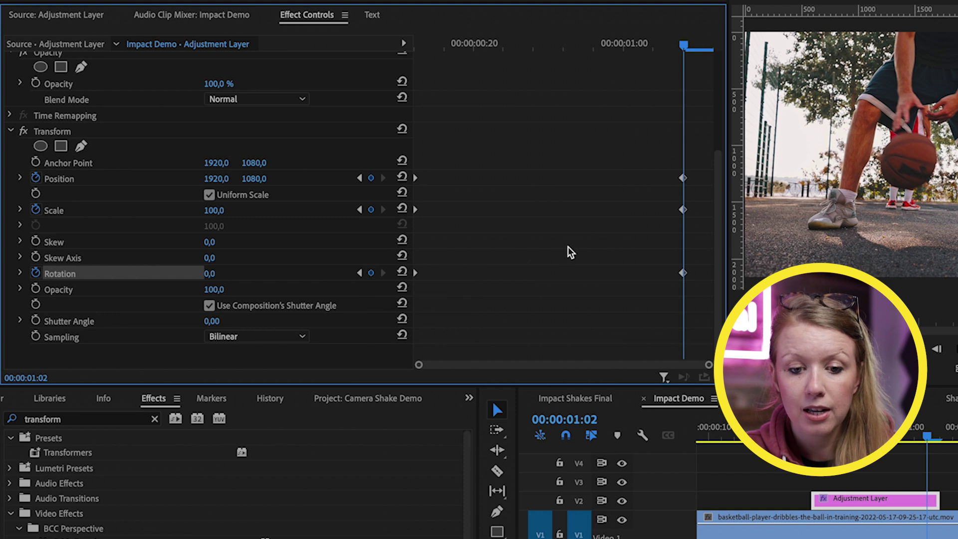
{"action": "left_click_drag", "start_coordinate": [663, 161], "coordinate": [708, 282]}
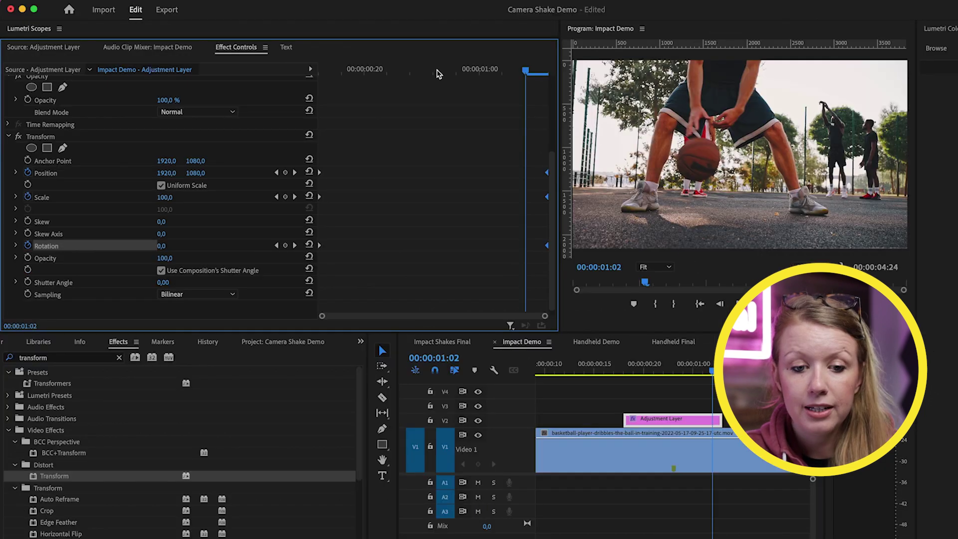
{"action": "left_click_drag", "start_coordinate": [556, 51], "coordinate": [562, 55]}
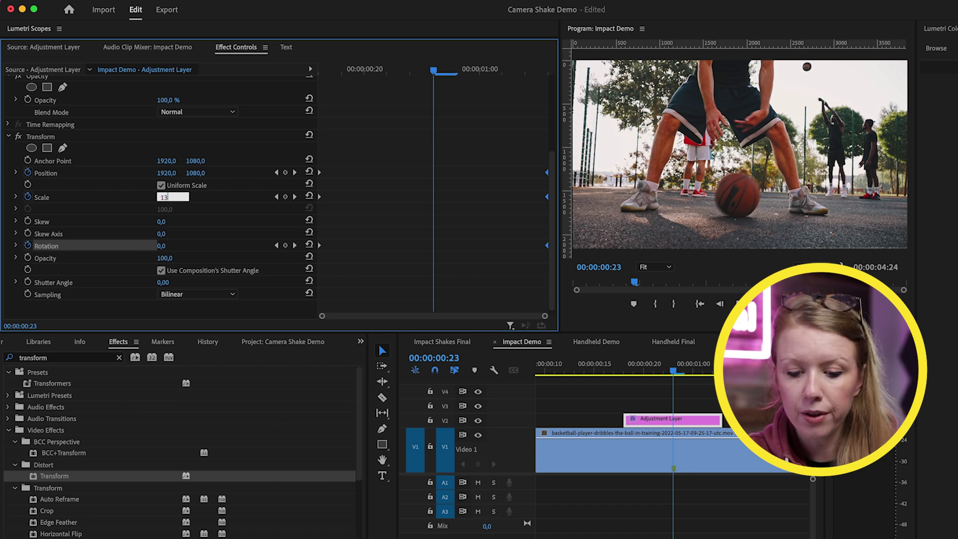
Step: At 00:00:00:23, set Transform Scale 130, Position Y 944 and Rotation -3°
{"action": "type", "text": "0"}
{"action": "key", "text": "Return"}
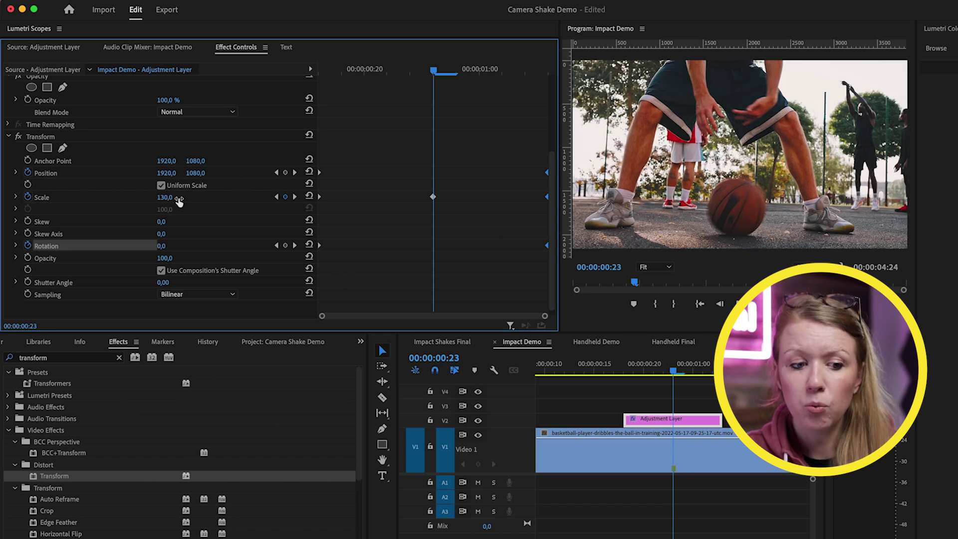
{"action": "left_click_drag", "start_coordinate": [195, 173], "coordinate": [127, 173]}
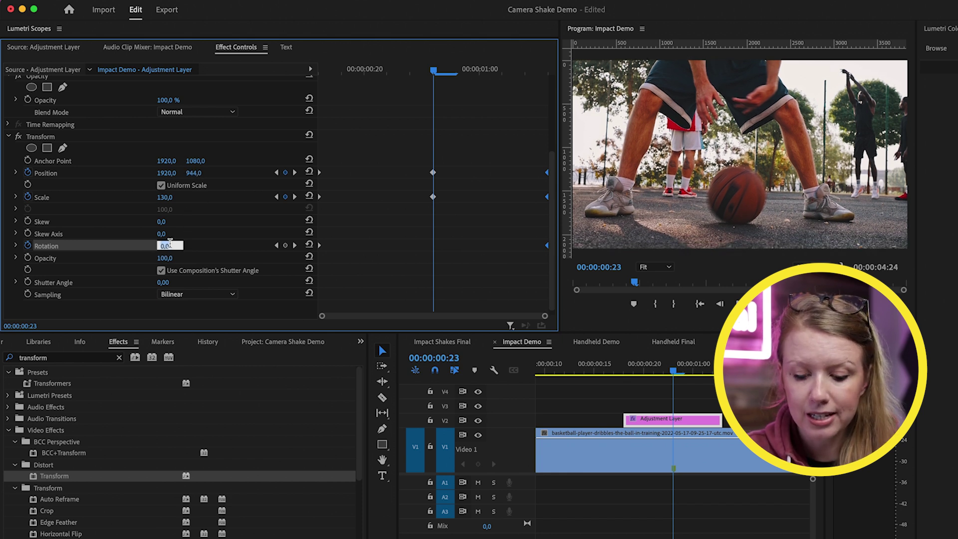
{"action": "type", "text": "-3"}
{"action": "key", "text": "Return"}
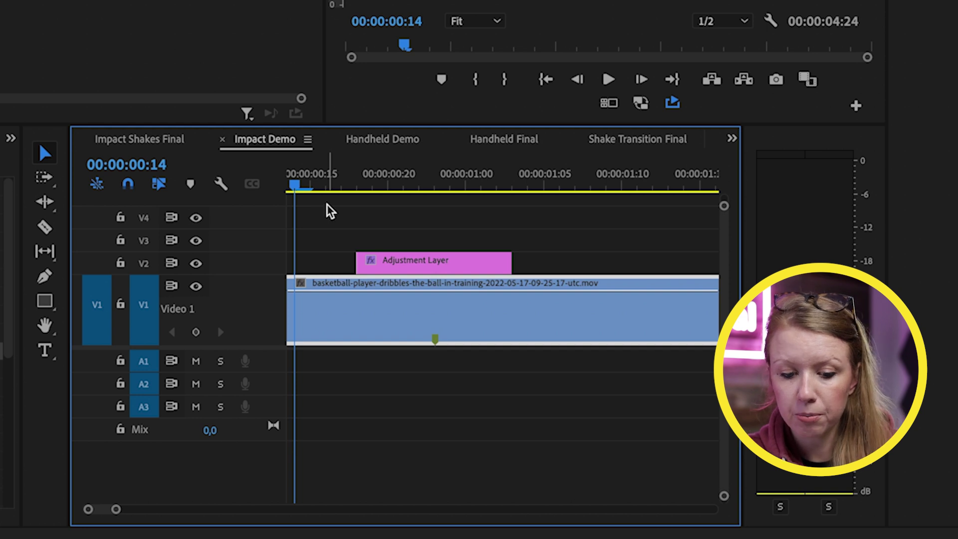
Step: Mark in at 00:00:00:14 and out at 00:00:01:07, then loop-play the range
{"action": "key", "text": "i"}
{"action": "mouse_move", "coordinate": [504, 176]}
{"action": "left_mouse_down"}
{"action": "mouse_move", "coordinate": [540, 171]}
{"action": "mouse_move", "coordinate": [573, 184]}
{"action": "left_mouse_up"}
{"action": "key", "text": "o"}
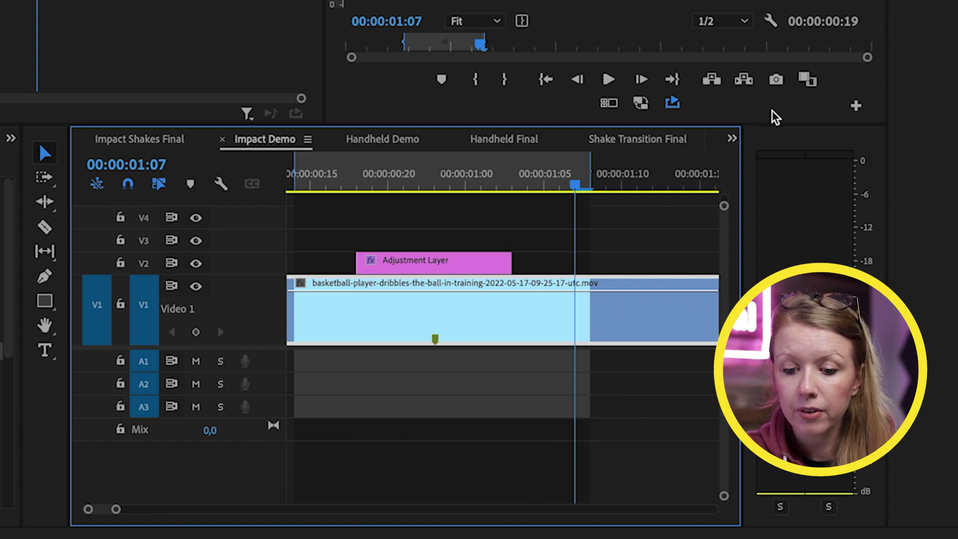
{"action": "left_click", "coordinate": [856, 106]}
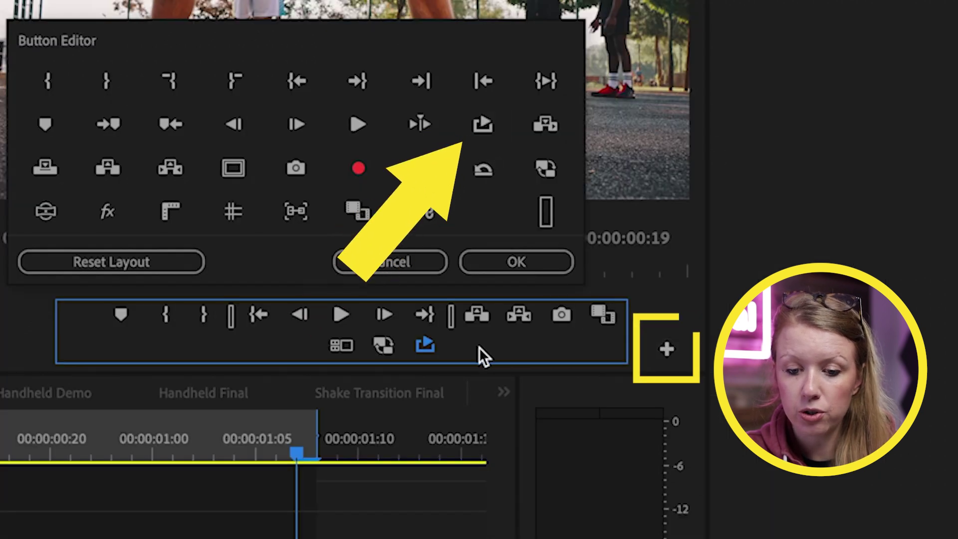
{"action": "left_click", "coordinate": [408, 263]}
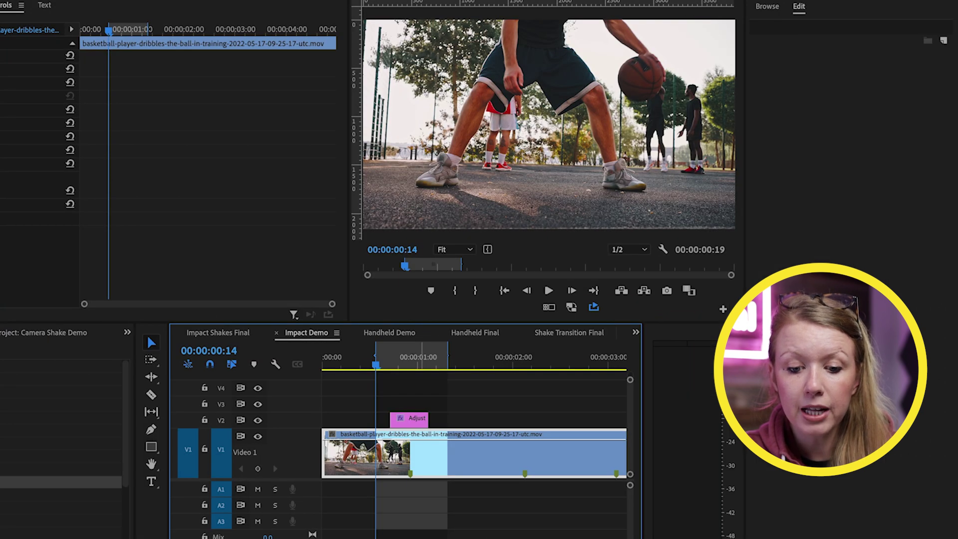
{"action": "key", "text": "space"}
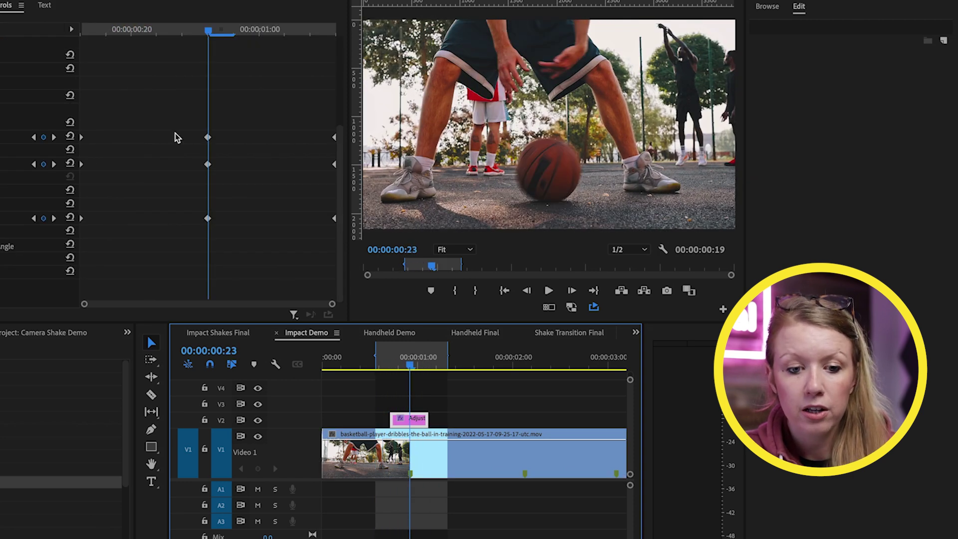
Step: Add wobbling Position keyframes at 00:00:00:19, 00:00:00:21 (Y 1081,8) and 00:00:01:00
{"action": "left_click", "coordinate": [112, 31]}
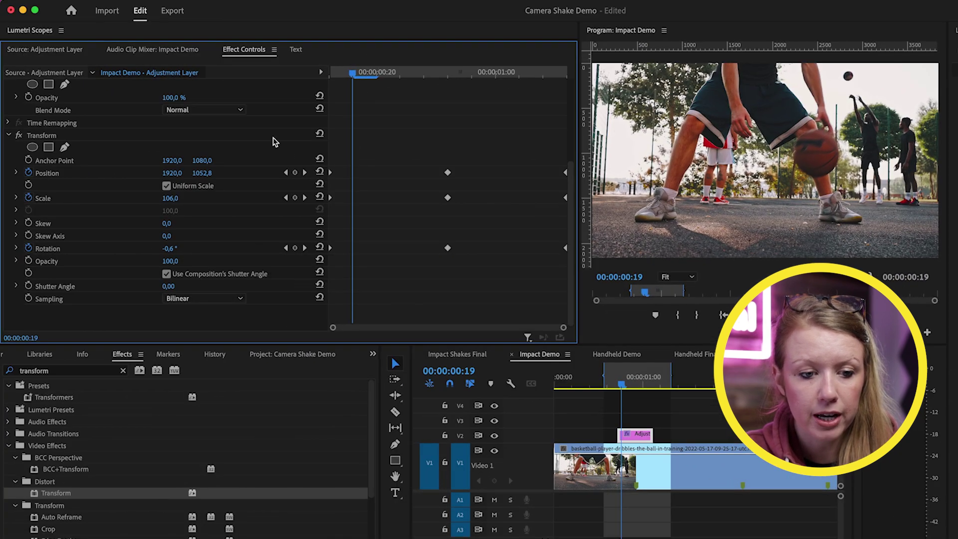
{"action": "mouse_move", "coordinate": [201, 176]}
{"action": "left_mouse_down"}
{"action": "mouse_move", "coordinate": [210, 176]}
{"action": "mouse_move", "coordinate": [187, 175]}
{"action": "mouse_move", "coordinate": [202, 176]}
{"action": "left_mouse_up"}
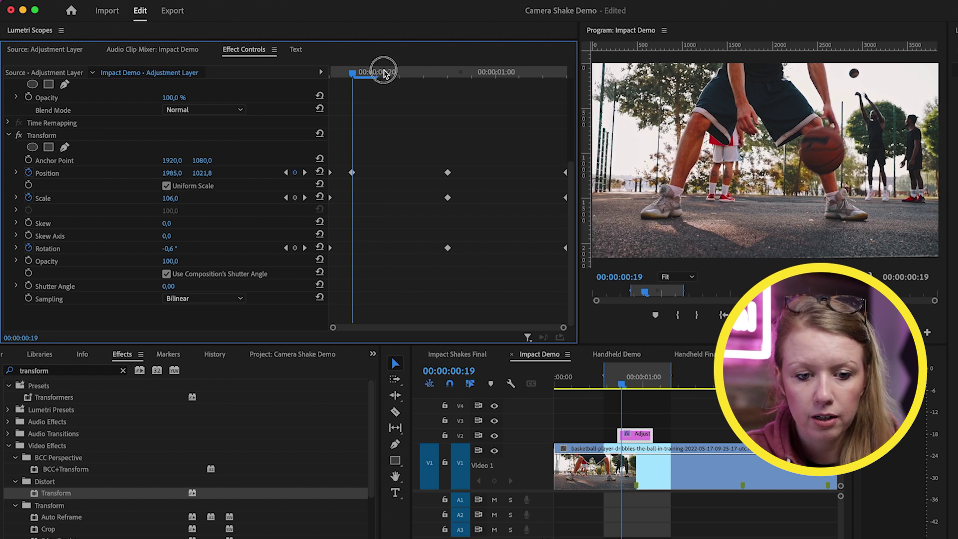
{"action": "left_click_drag", "start_coordinate": [385, 74], "coordinate": [401, 73]}
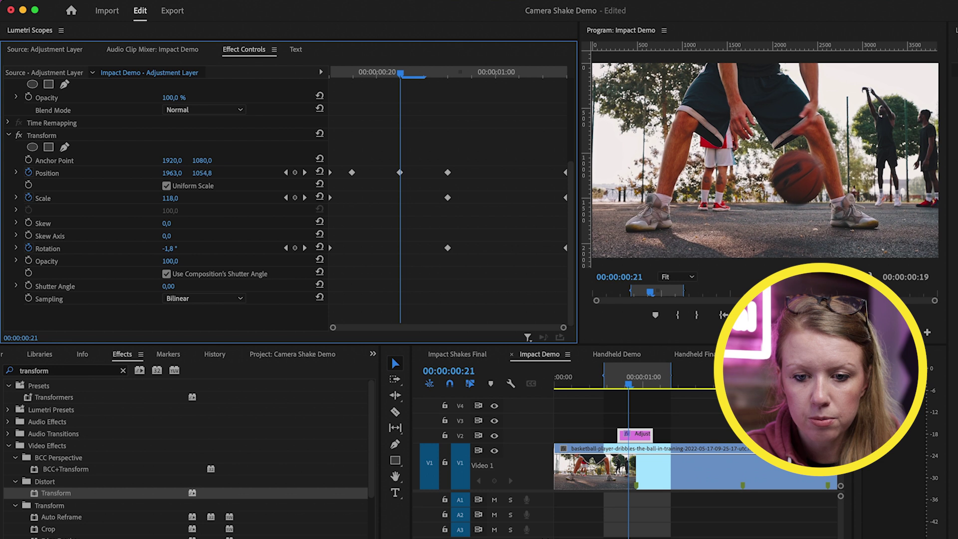
{"action": "left_click_drag", "start_coordinate": [188, 178], "coordinate": [153, 173]}
{"action": "key", "text": "Right"}
{"action": "key", "text": "Right"}
{"action": "key", "text": "Right"}
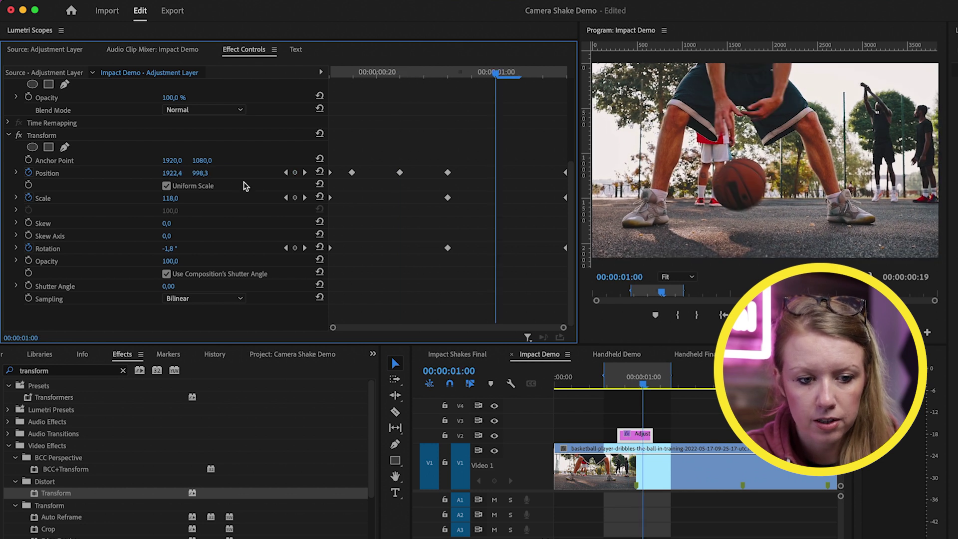
{"action": "left_click_drag", "start_coordinate": [200, 172], "coordinate": [380, 148]}
{"action": "left_click_drag", "start_coordinate": [505, 72], "coordinate": [536, 73]}
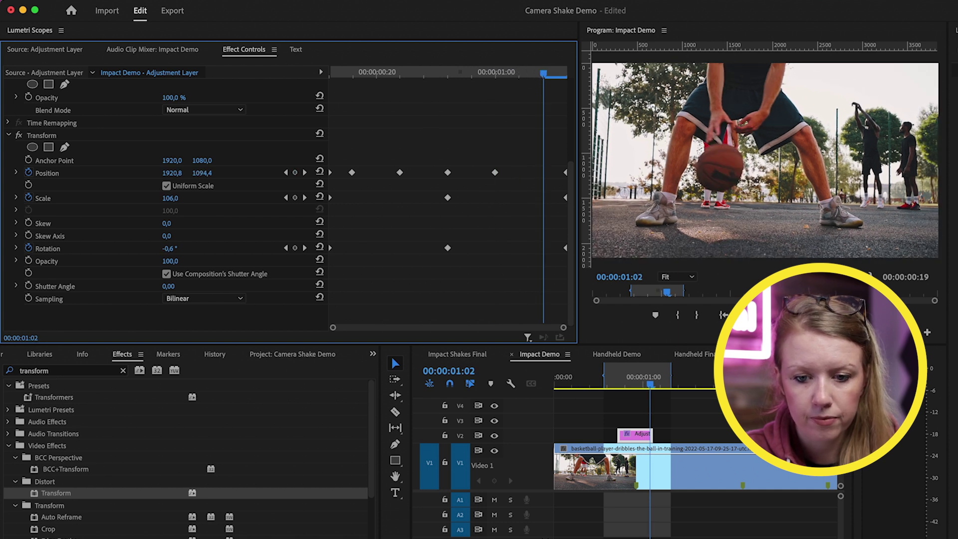
Step: Jump to the adjustment layer's start and play back the handheld shake
{"action": "key", "text": "Up"}
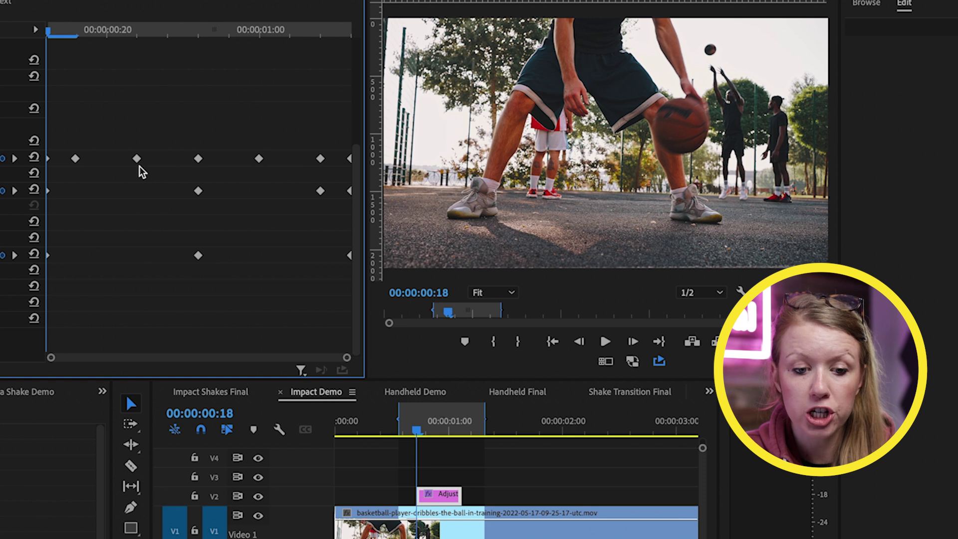
{"action": "key", "text": "space"}
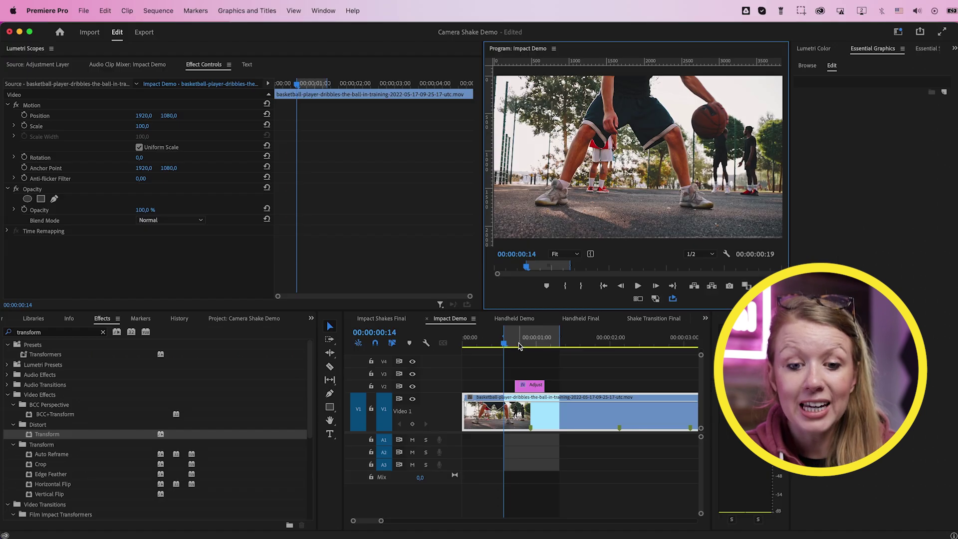
{"action": "left_click_drag", "start_coordinate": [424, 430], "coordinate": [439, 434]}
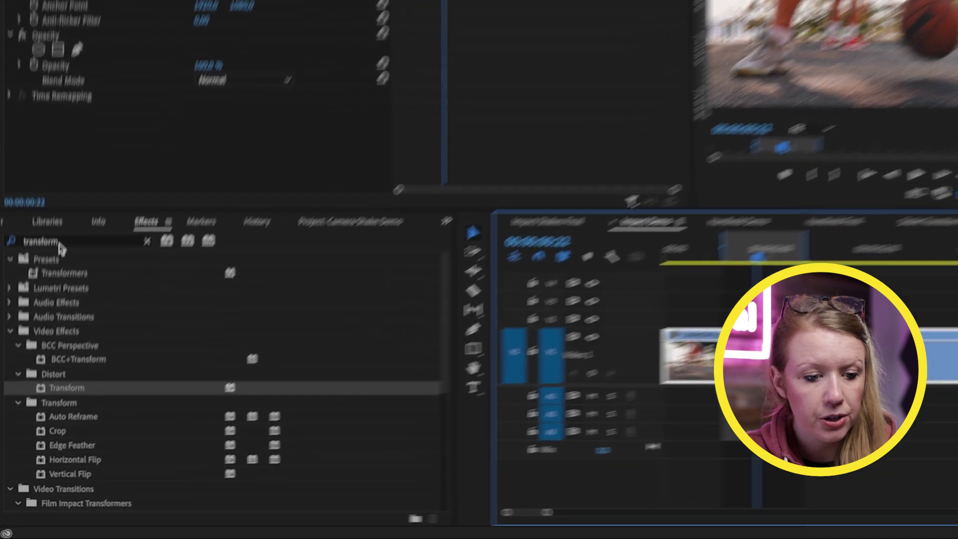
Step: Search Effects for 'direct' and apply Directional Blur to the adjustment layer
{"action": "double_click", "coordinate": [59, 243]}
{"action": "type", "text": "direction"}
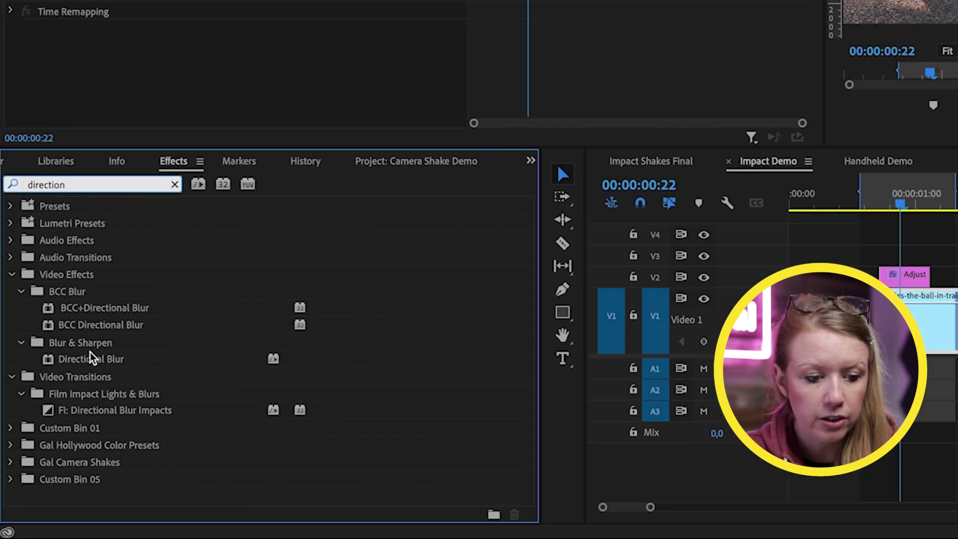
{"action": "left_click_drag", "start_coordinate": [91, 357], "coordinate": [911, 281]}
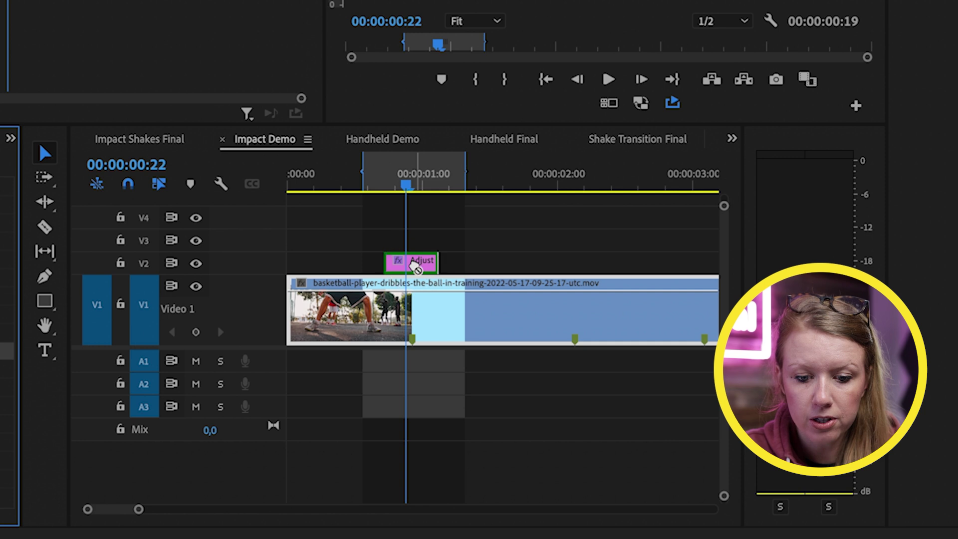
{"action": "left_click_drag", "start_coordinate": [415, 267], "coordinate": [415, 267]}
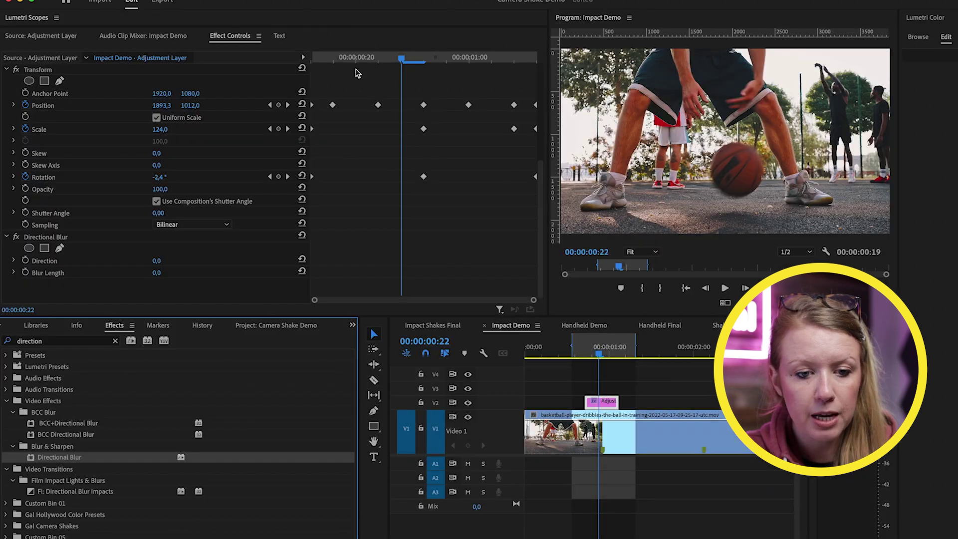
Step: Keyframe Directional Blur Direction and Blur Length at 0 at the layer's start and end
{"action": "left_click", "coordinate": [0, 0]}
{"action": "left_click_drag", "start_coordinate": [335, 60], "coordinate": [293, 61]}
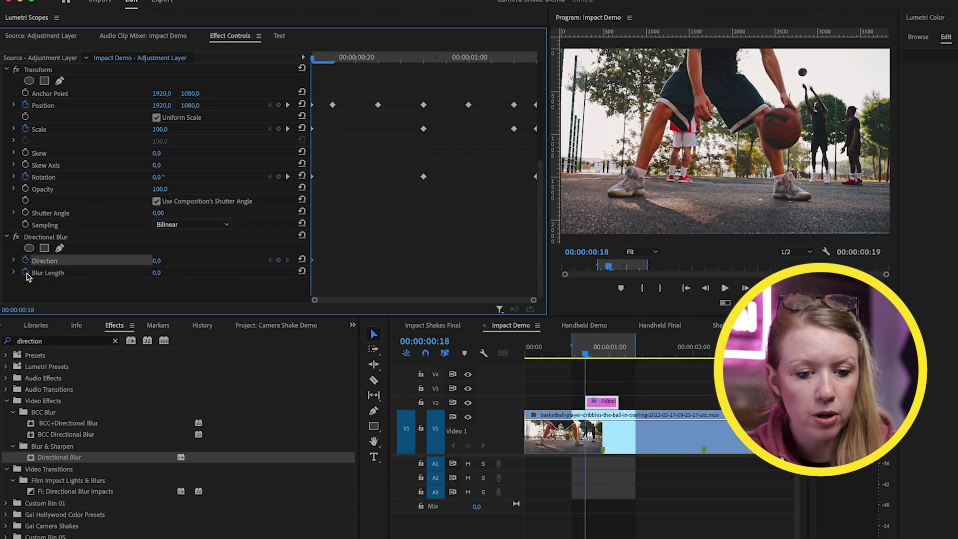
{"action": "left_click", "coordinate": [25, 273]}
{"action": "left_click", "coordinate": [517, 58]}
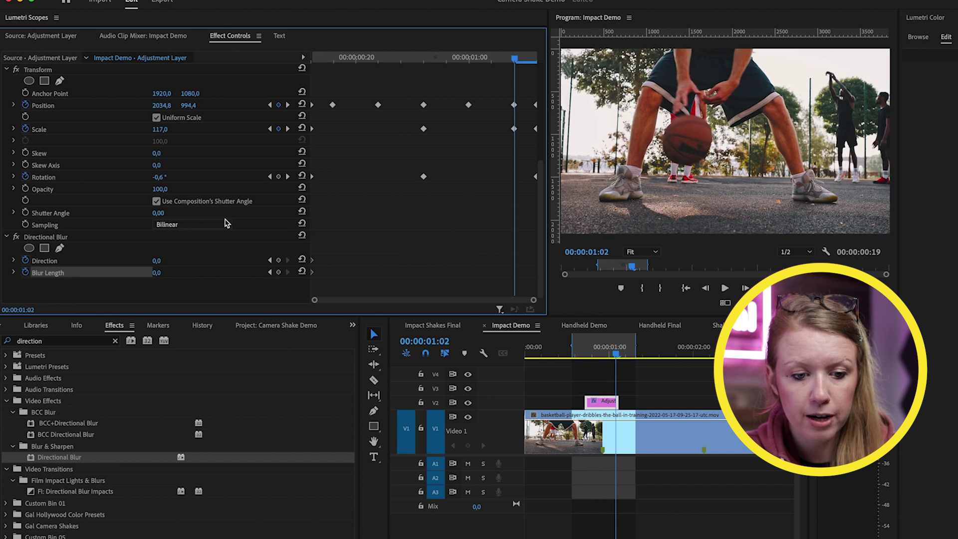
{"action": "left_click", "coordinate": [279, 260]}
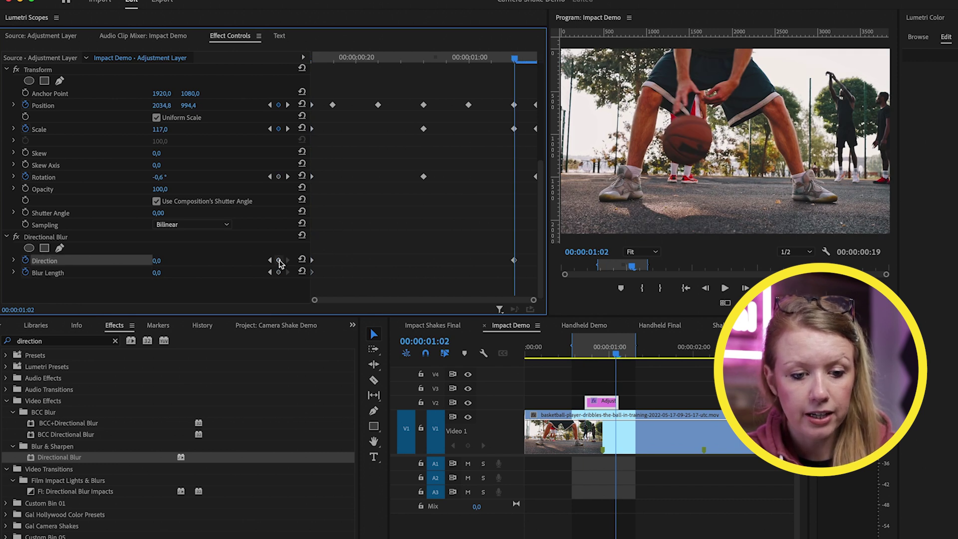
{"action": "left_click", "coordinate": [279, 272]}
{"action": "left_click_drag", "start_coordinate": [537, 298], "coordinate": [535, 278]}
Step: At 00:00:00:23, set Blur Length 43 and Direction 146°, then check 00:00:00:21
{"action": "left_click", "coordinate": [425, 56]}
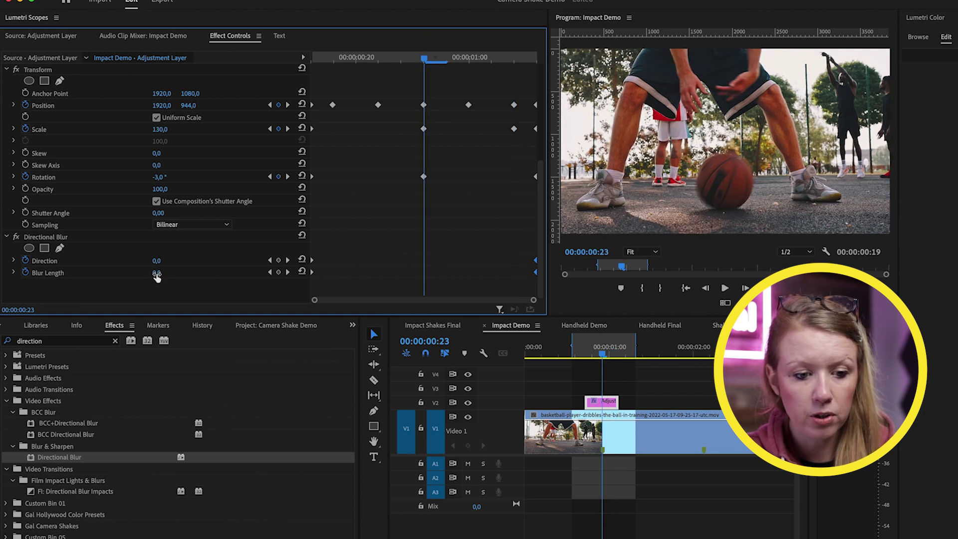
{"action": "left_click_drag", "start_coordinate": [156, 277], "coordinate": [174, 277]}
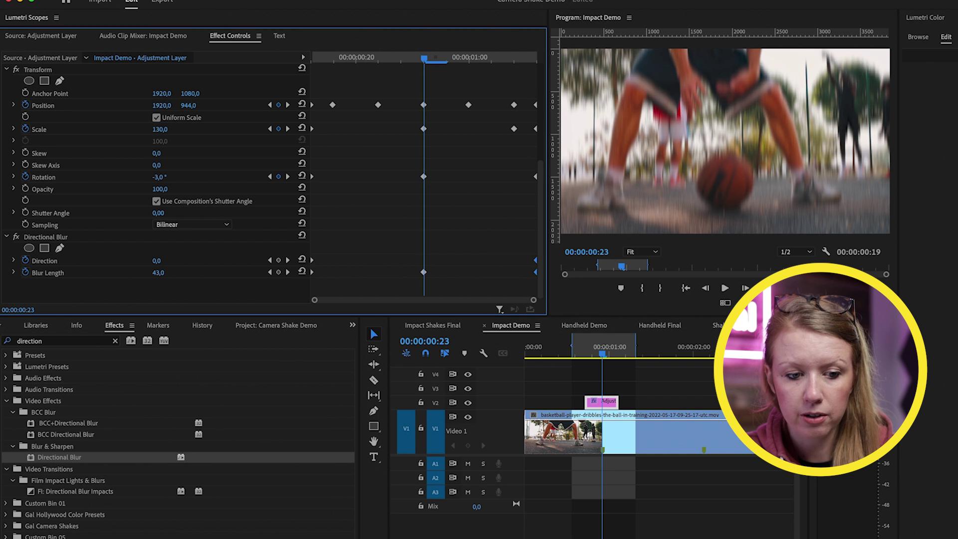
{"action": "left_click_drag", "start_coordinate": [158, 260], "coordinate": [218, 260]}
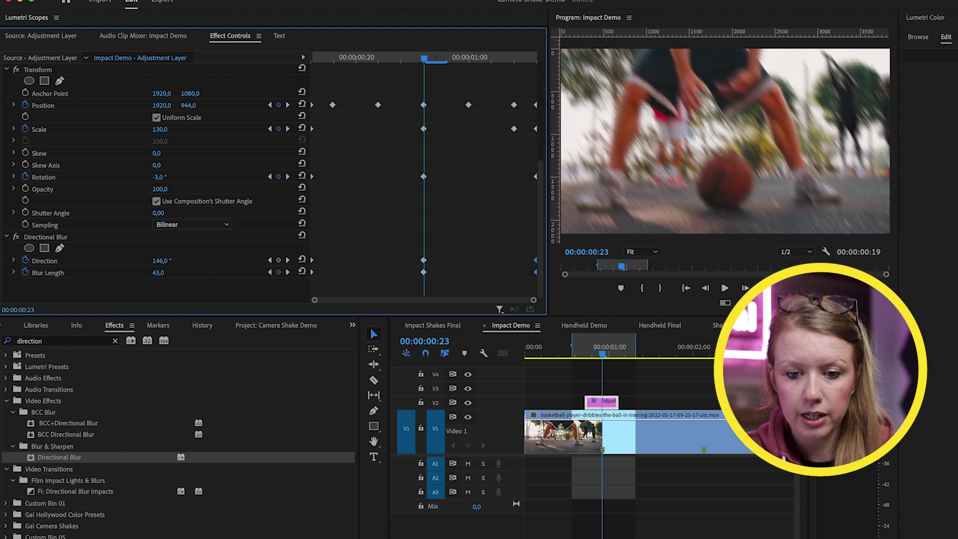
{"action": "left_click", "coordinate": [374, 59]}
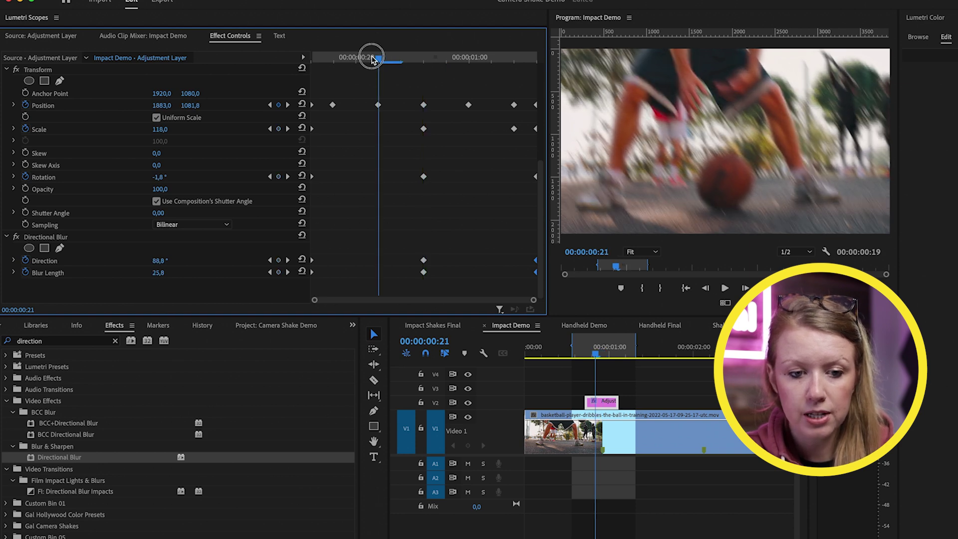
Step: Review the blurred shake and Alt-drag copies of the adjustment layer onto the other impact markers
{"action": "key", "text": "space"}
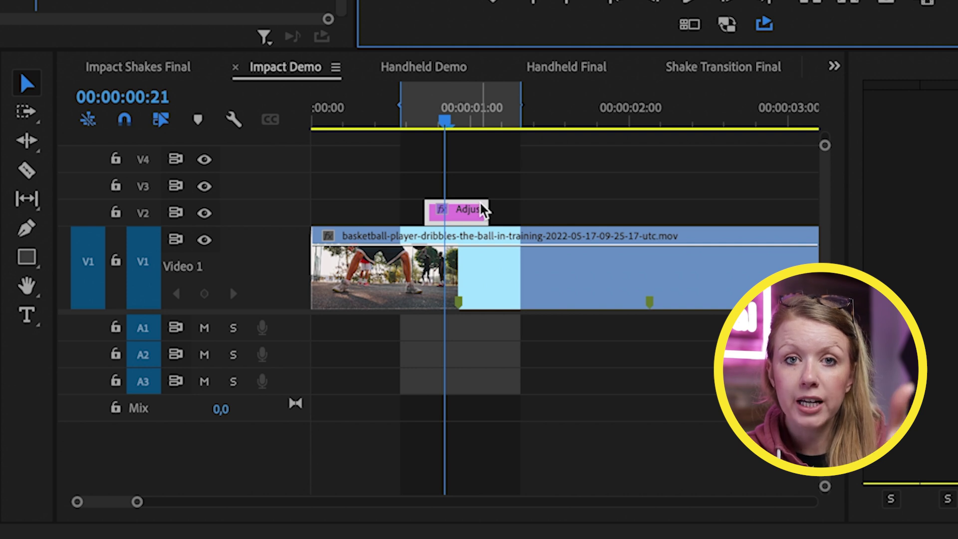
{"action": "mouse_move", "coordinate": [483, 210]}
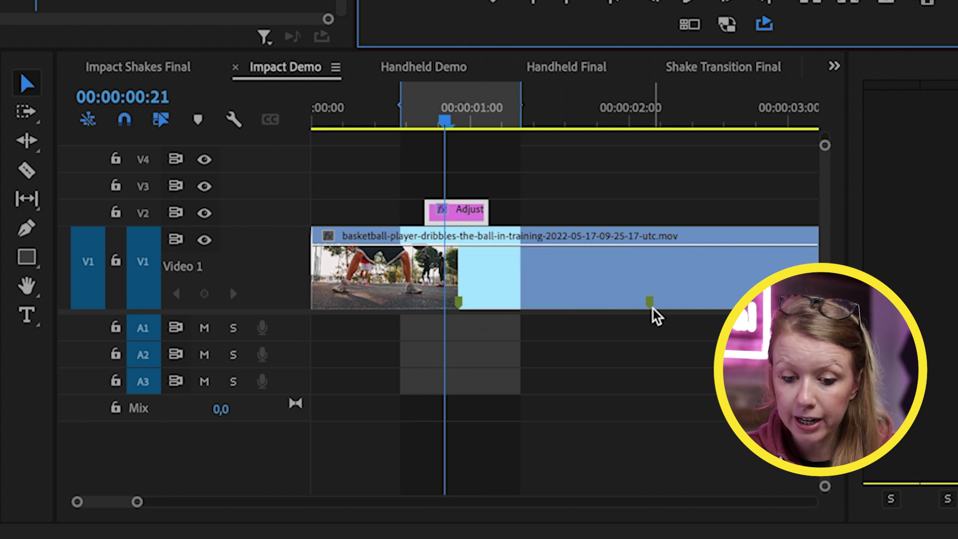
{"action": "left_click_drag", "start_coordinate": [455, 122], "coordinate": [468, 125]}
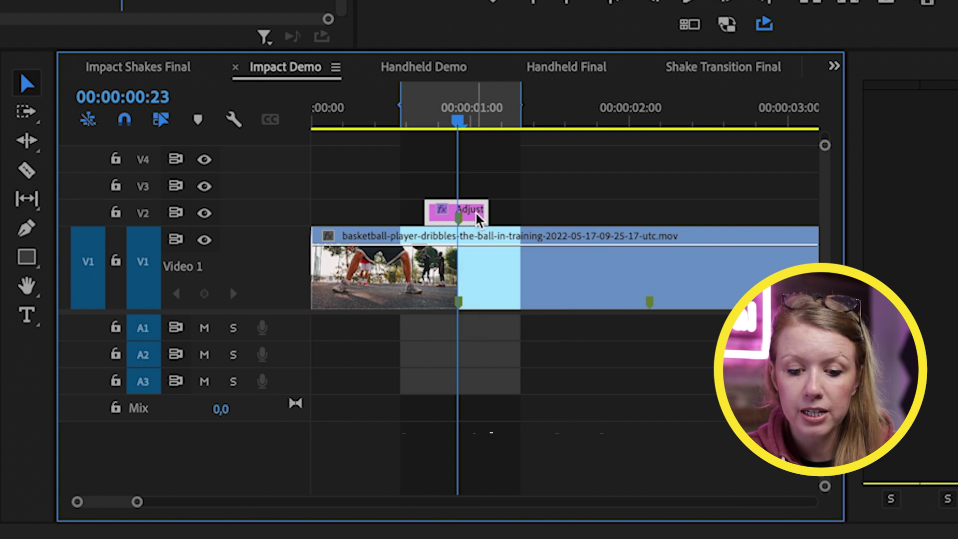
{"action": "left_click_drag", "start_coordinate": [494, 211], "coordinate": [669, 220]}
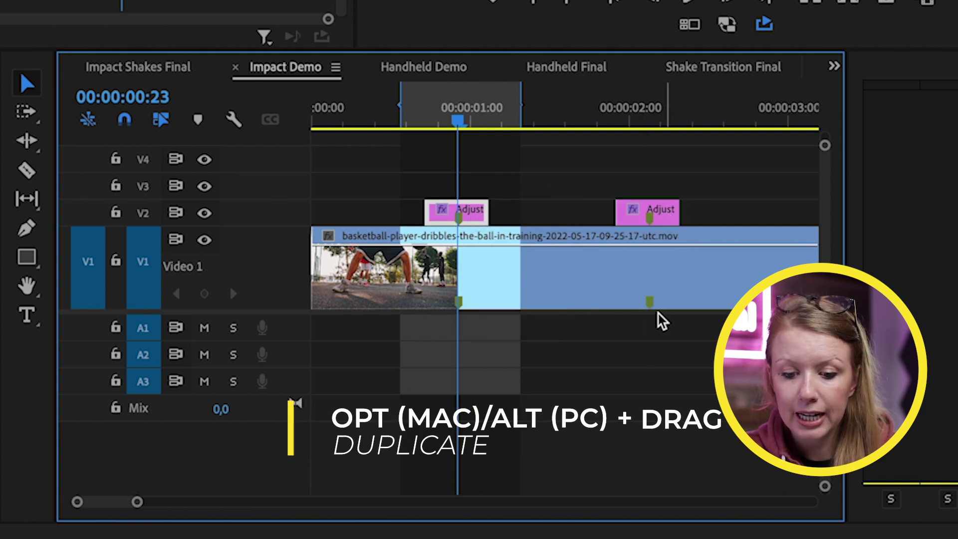
Step: Clear the sequence's in and out points and play the sequence from the start
{"action": "scroll", "coordinate": [668, 340], "scroll_direction": "down", "scroll_amount": 5}
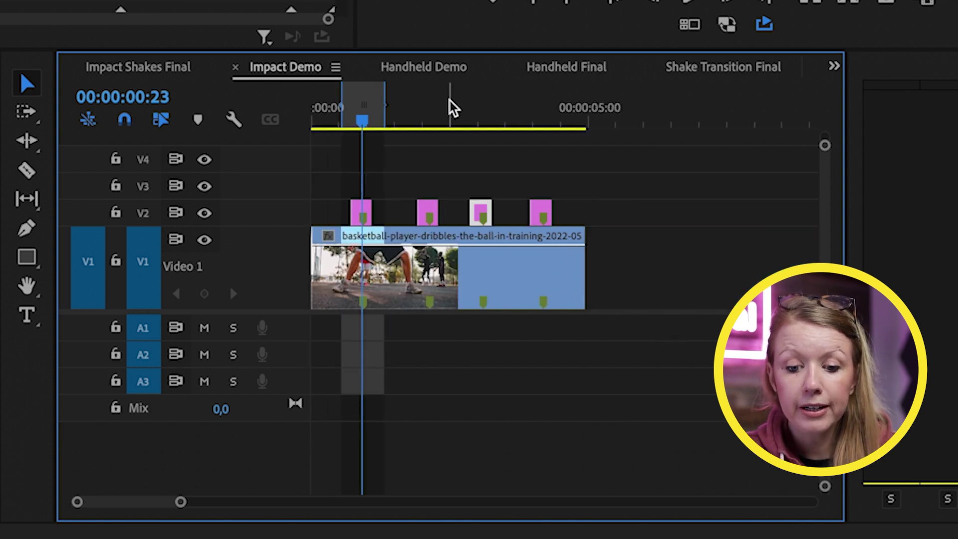
{"action": "left_click", "coordinate": [453, 105], "text": "ctrl"}
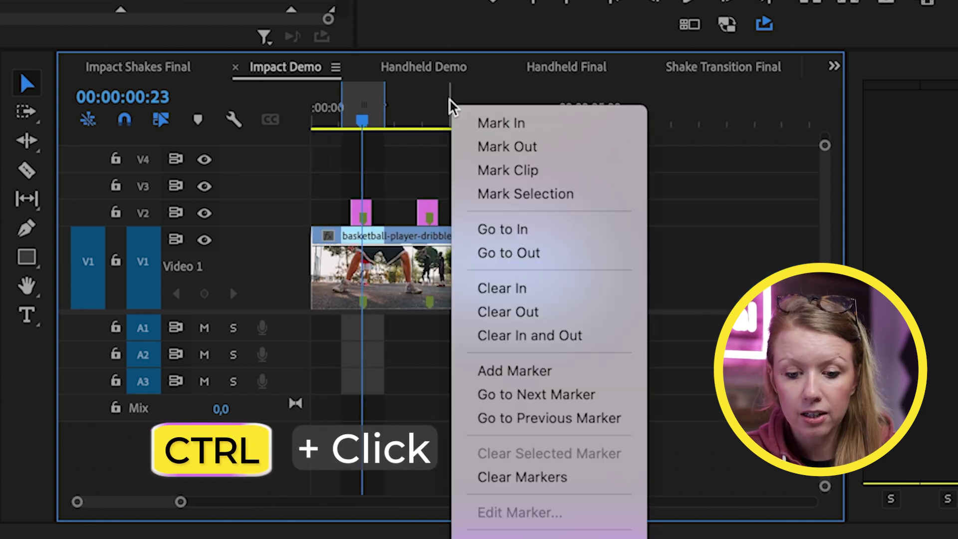
{"action": "left_click", "coordinate": [555, 335]}
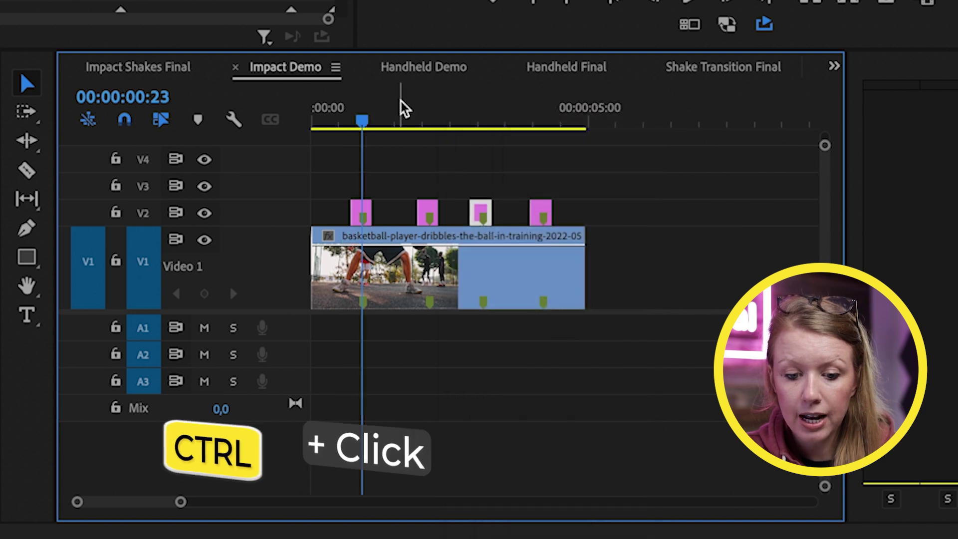
{"action": "key", "text": "Home"}
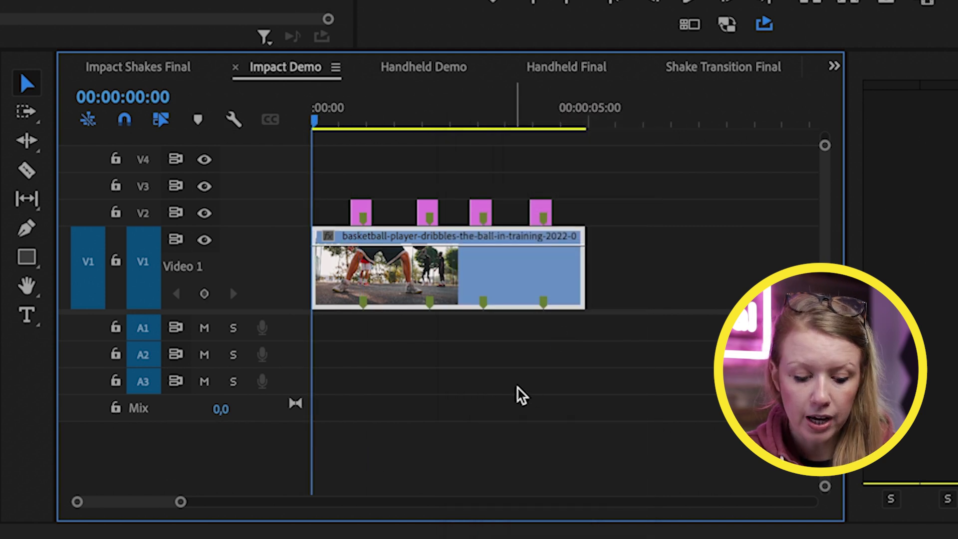
{"action": "key", "text": "space"}
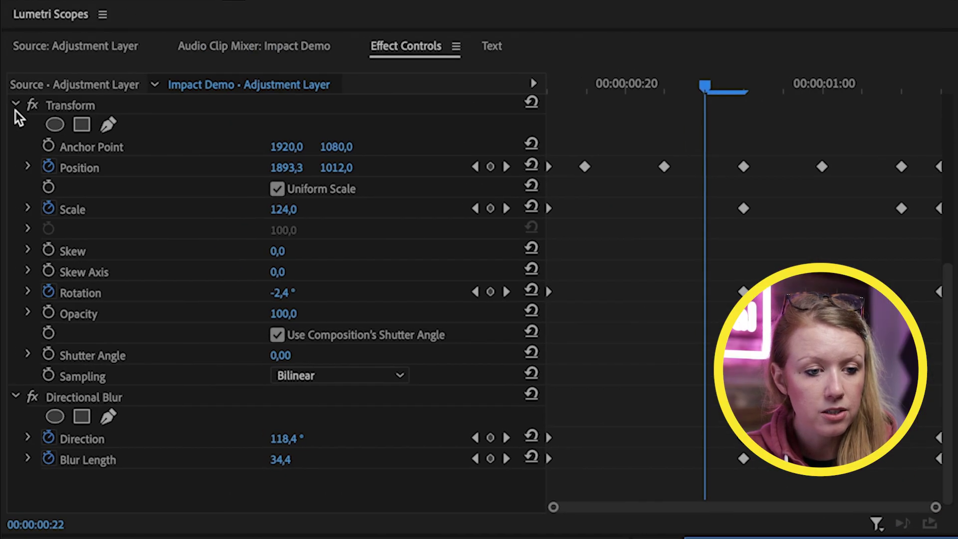
Step: Save Transform and Directional Blur as the 'Cam shake' preset and locate it in Presets
{"action": "left_click", "coordinate": [15, 104]}
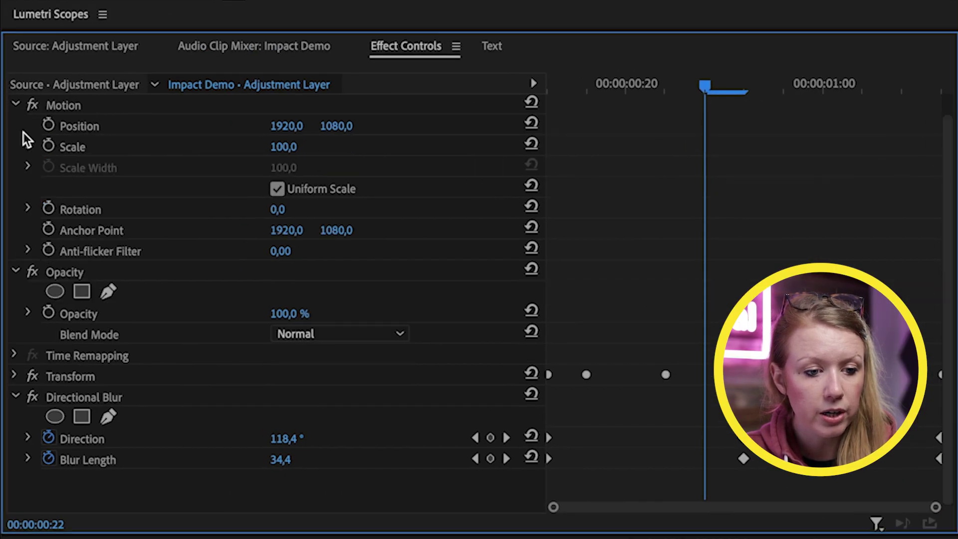
{"action": "left_click", "coordinate": [74, 375]}
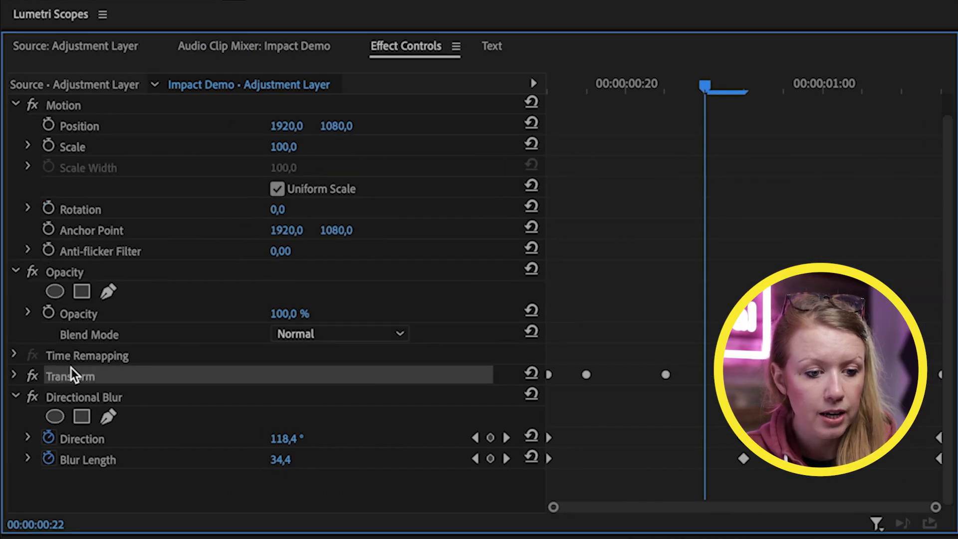
{"action": "left_click", "coordinate": [85, 399], "text": "shift"}
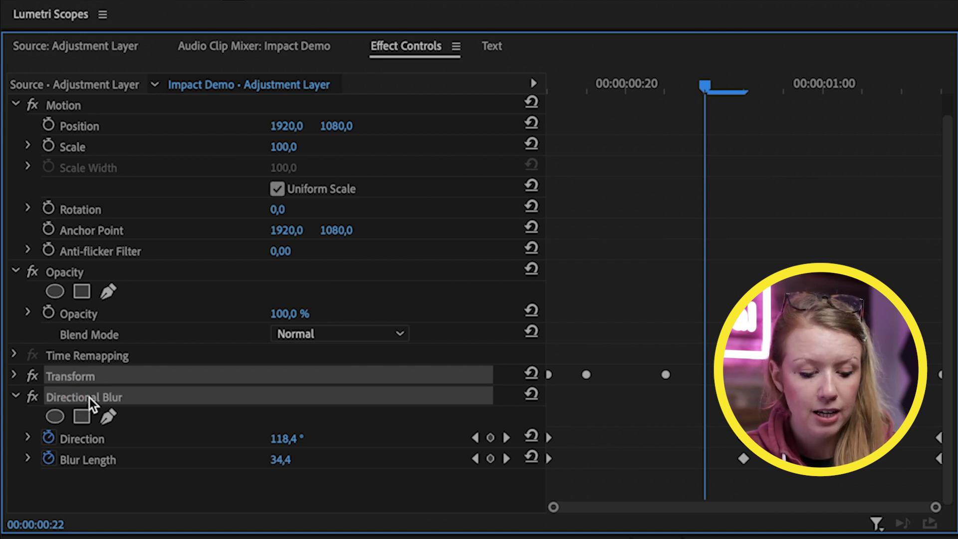
{"action": "right_click", "coordinate": [149, 405]}
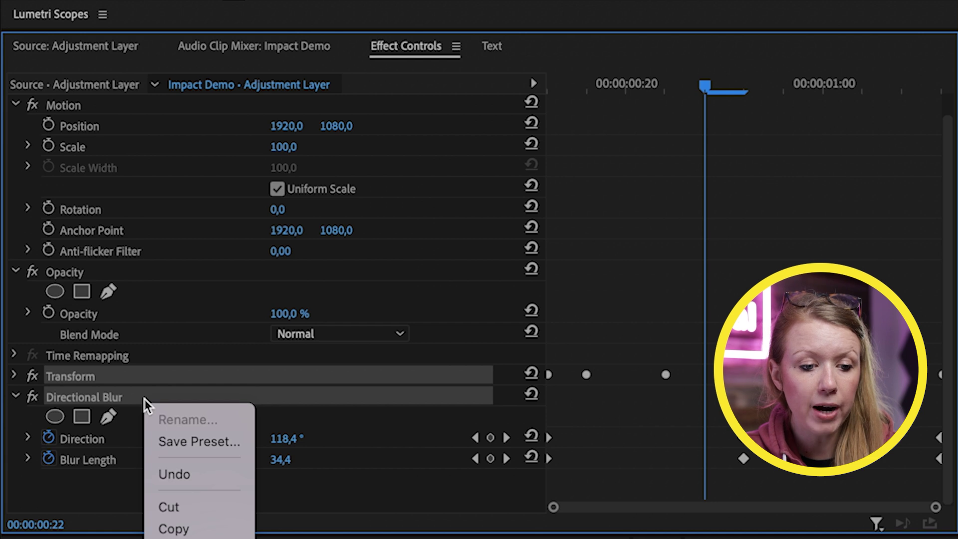
{"action": "left_click", "coordinate": [191, 443]}
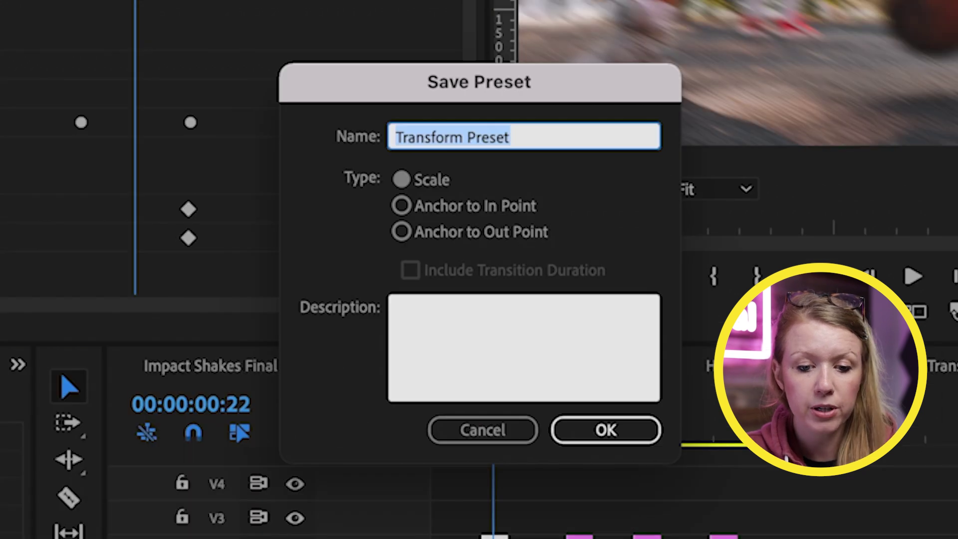
{"action": "type", "text": "c"}
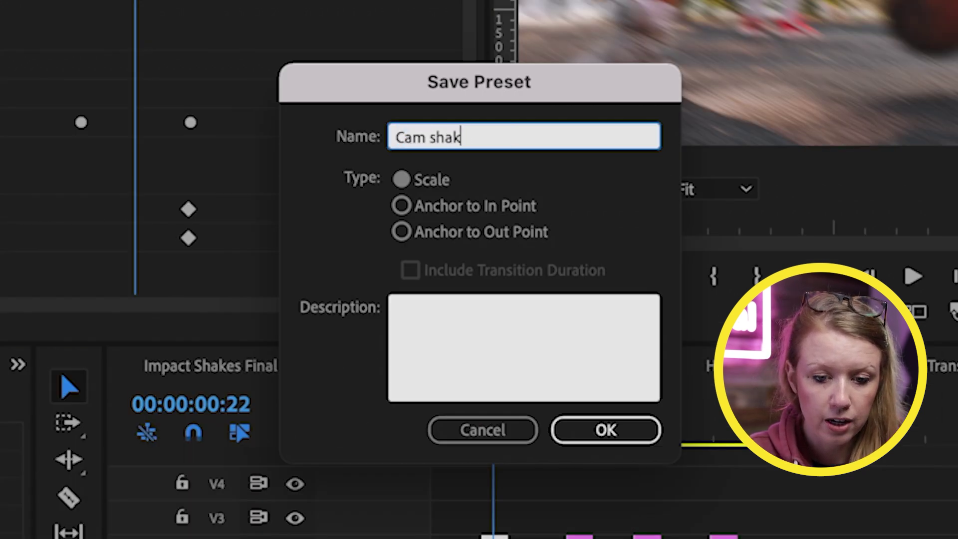
{"action": "left_click", "coordinate": [614, 432]}
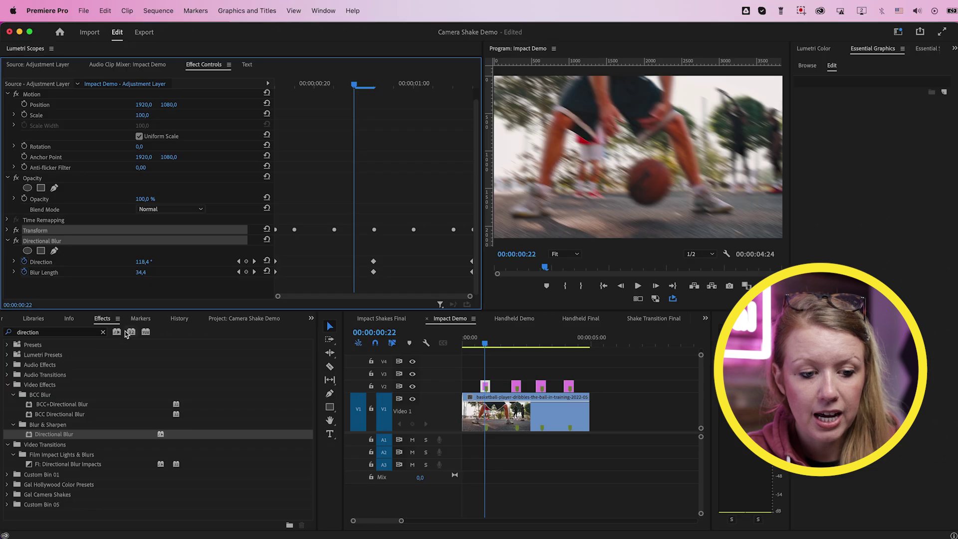
{"action": "double_click", "coordinate": [38, 345]}
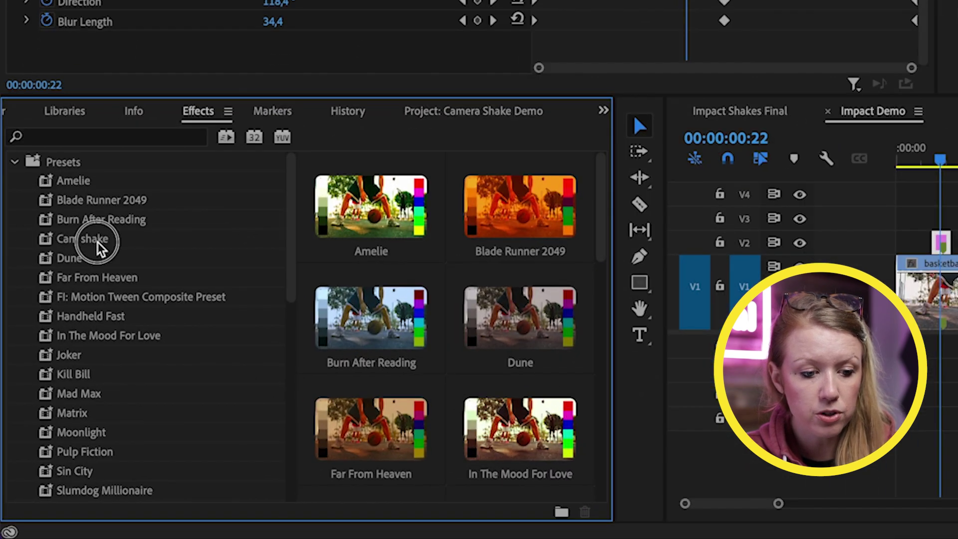
{"action": "left_click", "coordinate": [97, 242]}
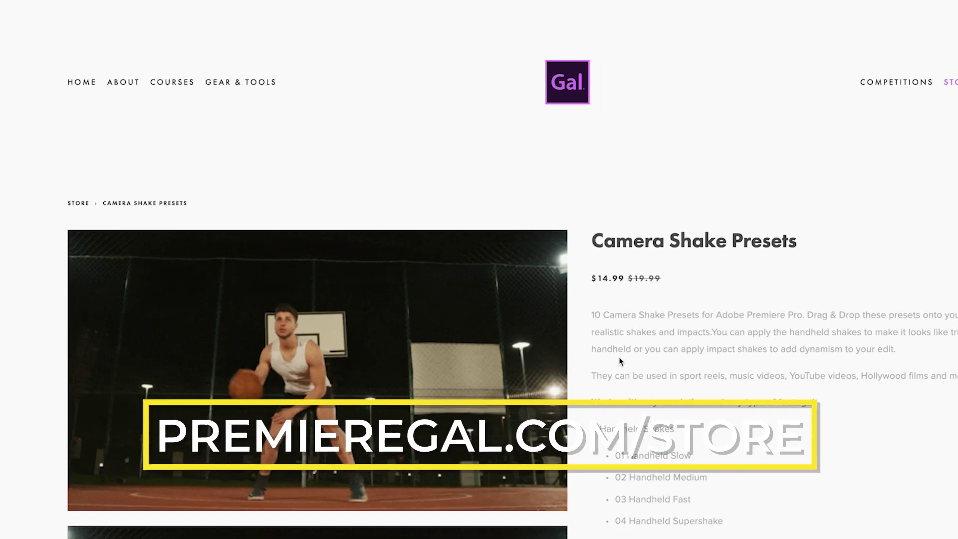
Step: Scroll the Camera Shake Presets page to see its 5 Handheld and 5 Short Impact shakes for $14.99
{"action": "scroll", "coordinate": [797, 367], "scroll_direction": "down", "scroll_amount": 1}
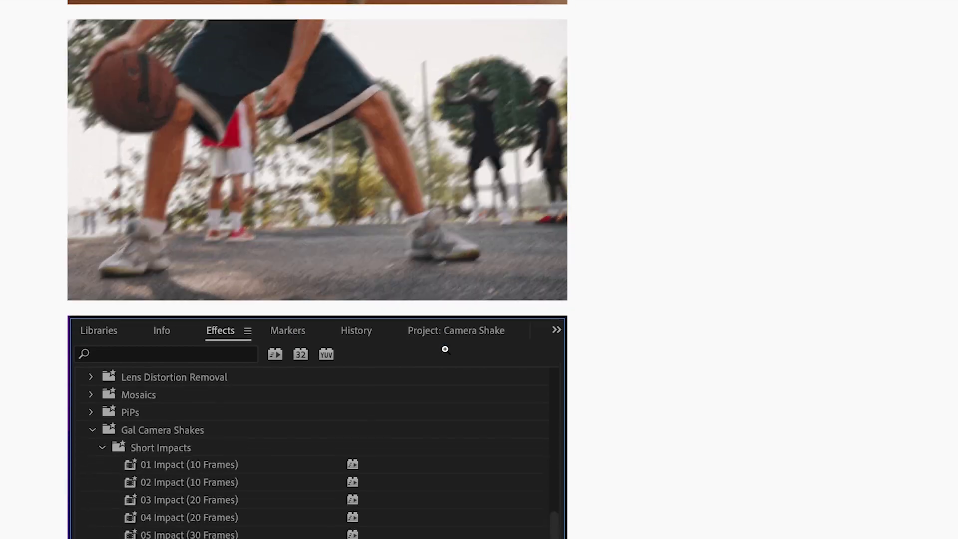
Step: Import the downloaded Gal Camera Shakes .prfpset file as presets in the Effects panel
{"action": "right_click", "coordinate": [648, 56]}
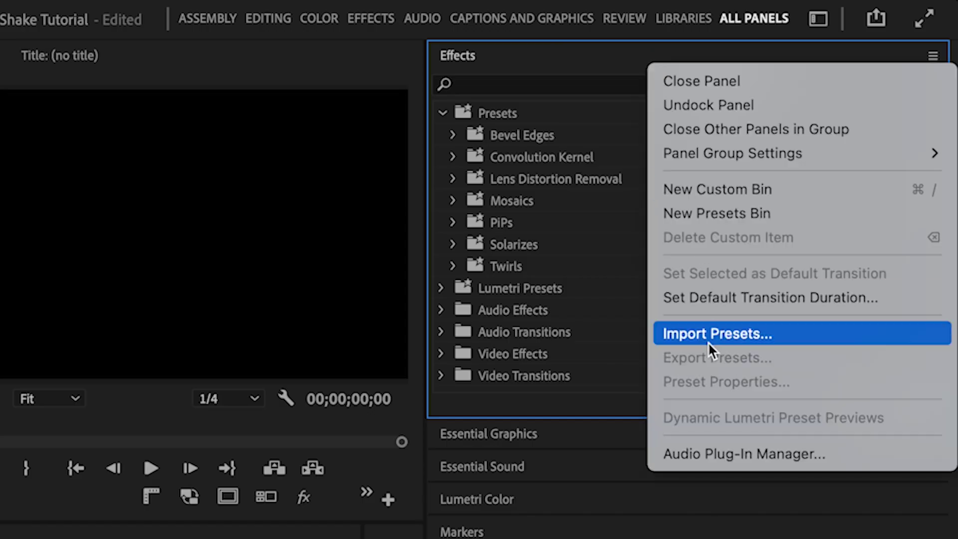
{"action": "left_click", "coordinate": [710, 333]}
{"action": "left_click", "coordinate": [390, 113]}
{"action": "left_click", "coordinate": [807, 507]}
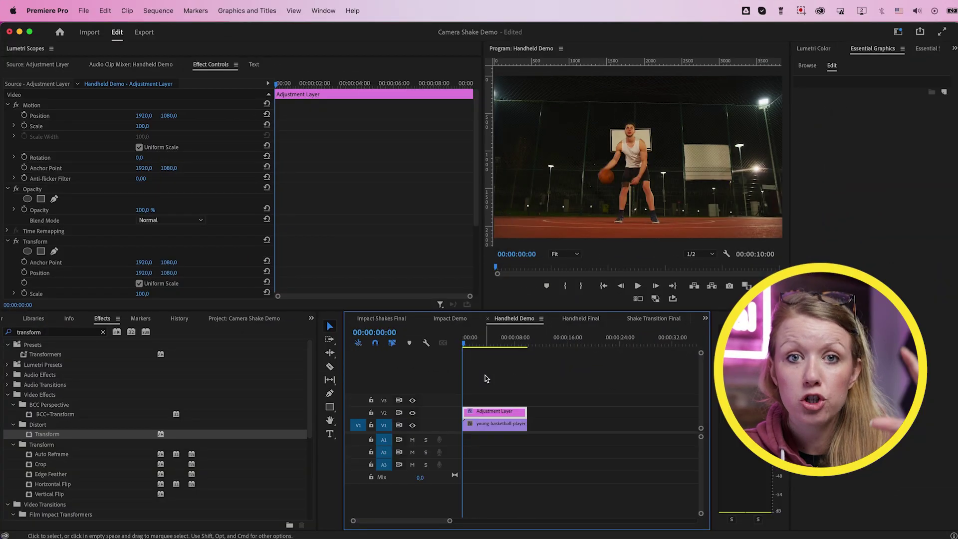
Step: Preview Handheld Demo, set the adjustment layer's Transform Scale to 110, and start Position keyframing
{"action": "key", "text": "space"}
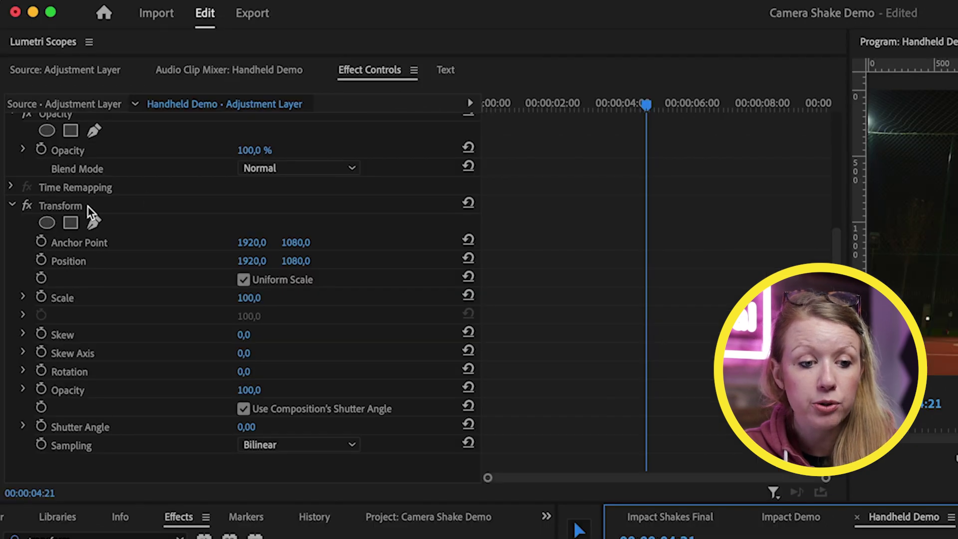
{"action": "left_click", "coordinate": [87, 206]}
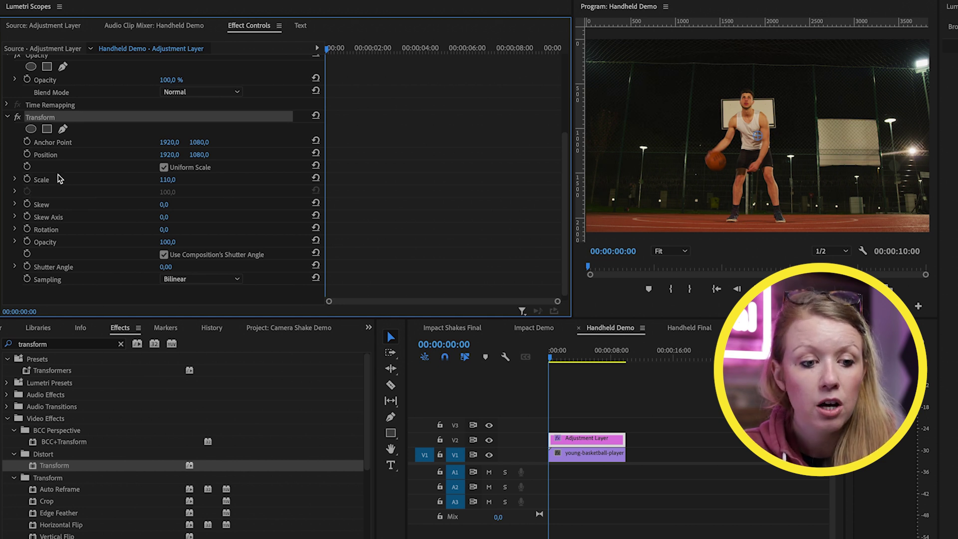
{"action": "left_click", "coordinate": [27, 155]}
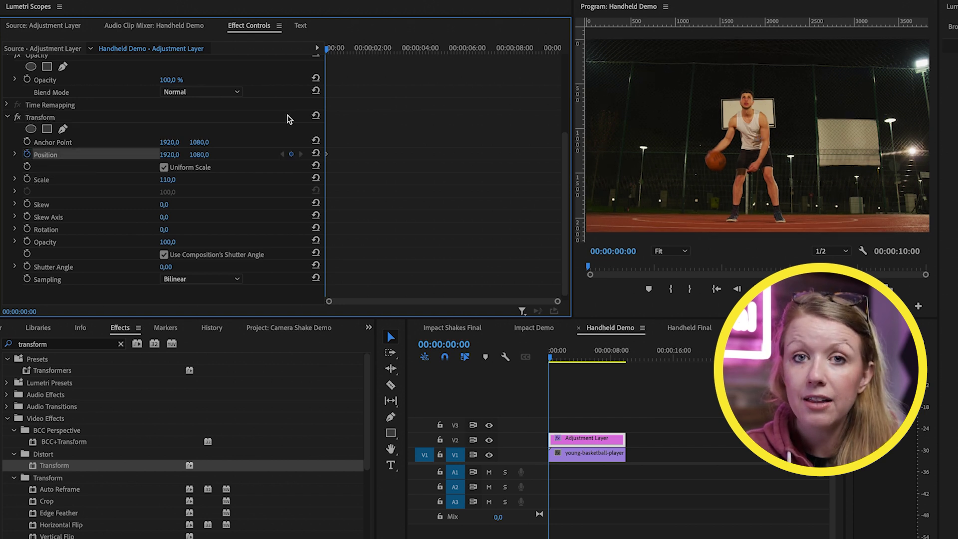
Step: Add jittery Position keyframes through the first three seconds by offsetting the frame at several times
{"action": "left_click", "coordinate": [556, 48]}
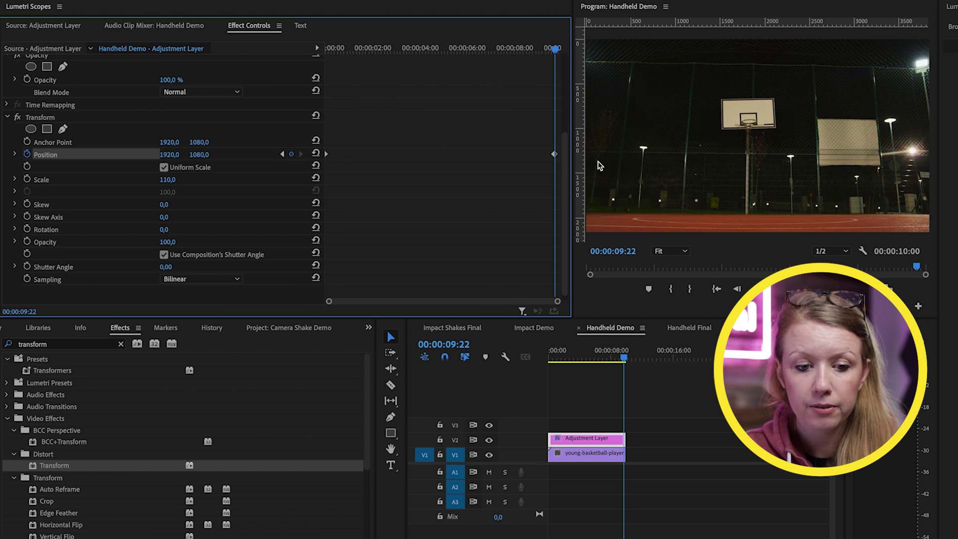
{"action": "mouse_move", "coordinate": [353, 49]}
{"action": "left_mouse_down"}
{"action": "mouse_move", "coordinate": [328, 49]}
{"action": "mouse_move", "coordinate": [335, 54]}
{"action": "left_mouse_up"}
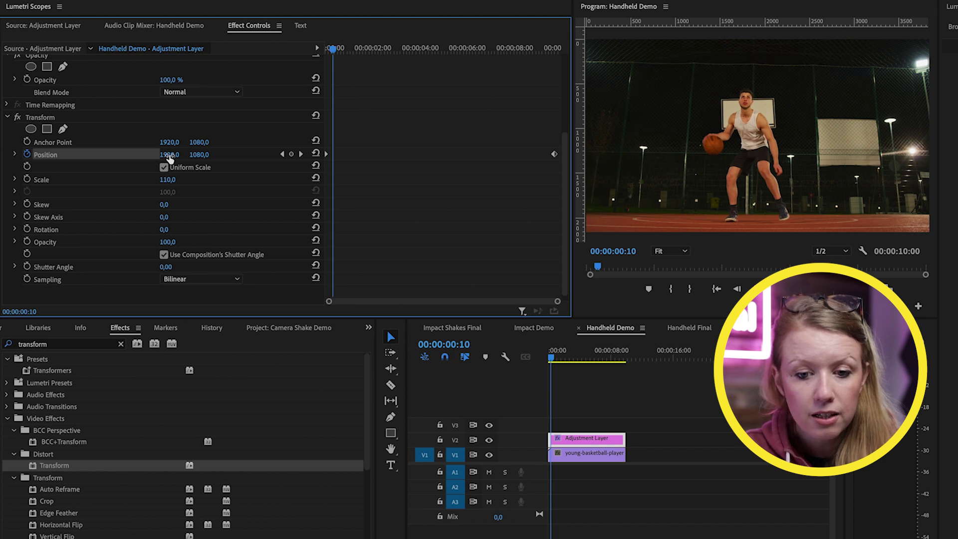
{"action": "mouse_move", "coordinate": [169, 159]}
{"action": "left_mouse_down"}
{"action": "mouse_move", "coordinate": [182, 159]}
{"action": "mouse_move", "coordinate": [166, 158]}
{"action": "left_mouse_up"}
{"action": "left_click_drag", "start_coordinate": [336, 50], "coordinate": [343, 52]}
{"action": "left_click_drag", "start_coordinate": [171, 158], "coordinate": [230, 156]}
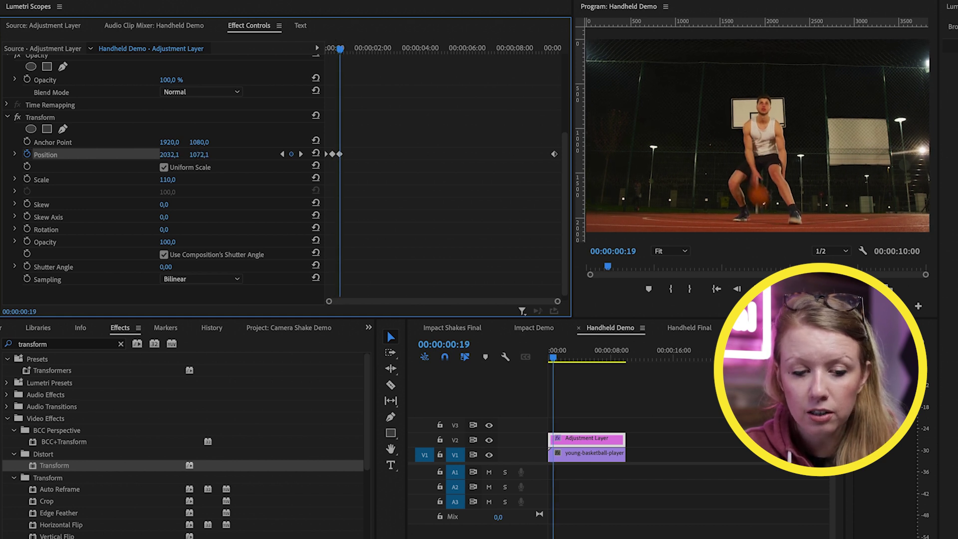
{"action": "left_click_drag", "start_coordinate": [339, 48], "coordinate": [432, 64]}
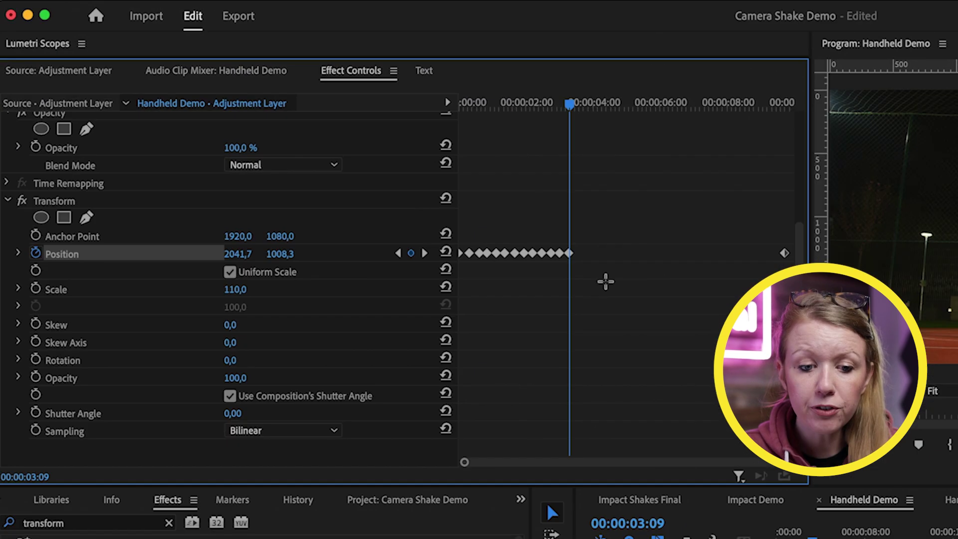
Step: Paste copies of the Position keyframes after the playhead twice, extending the shake past 00:00:06:21
{"action": "left_click_drag", "start_coordinate": [605, 282], "coordinate": [462, 236]}
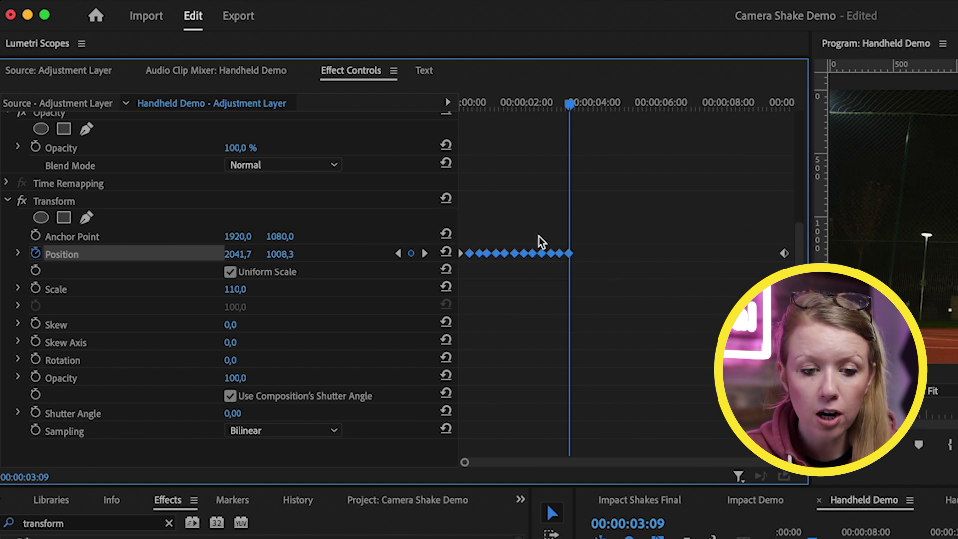
{"action": "left_click_drag", "start_coordinate": [570, 102], "coordinate": [576, 103]}
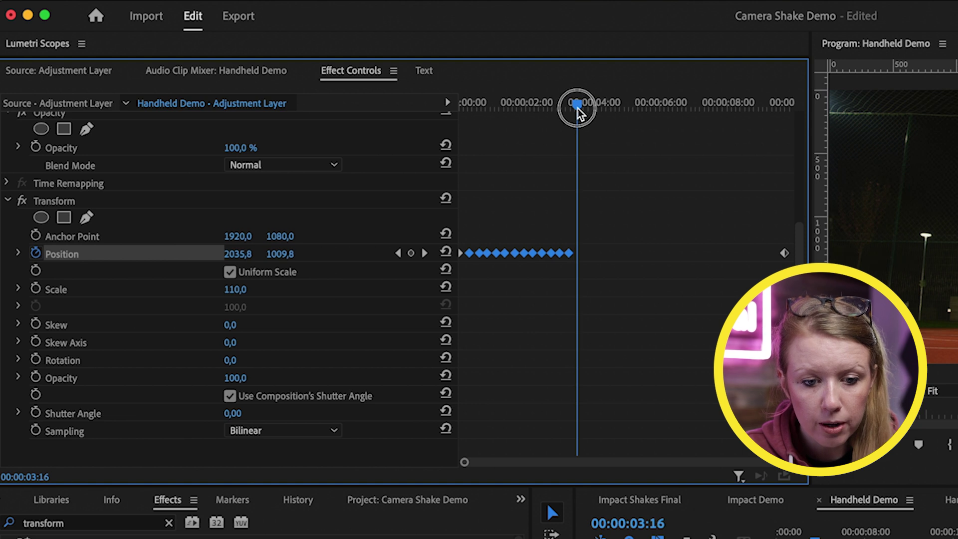
{"action": "key", "text": "super+v"}
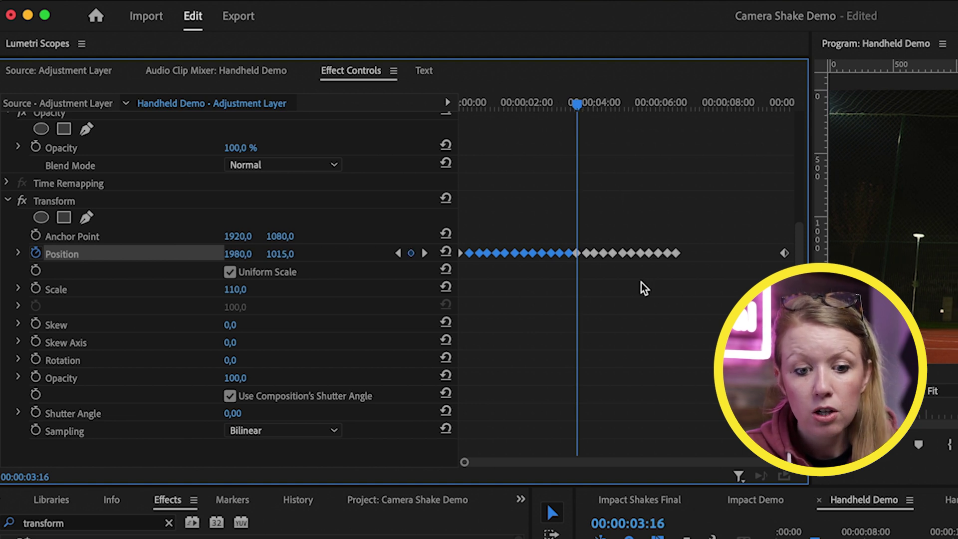
{"action": "left_click", "coordinate": [684, 103]}
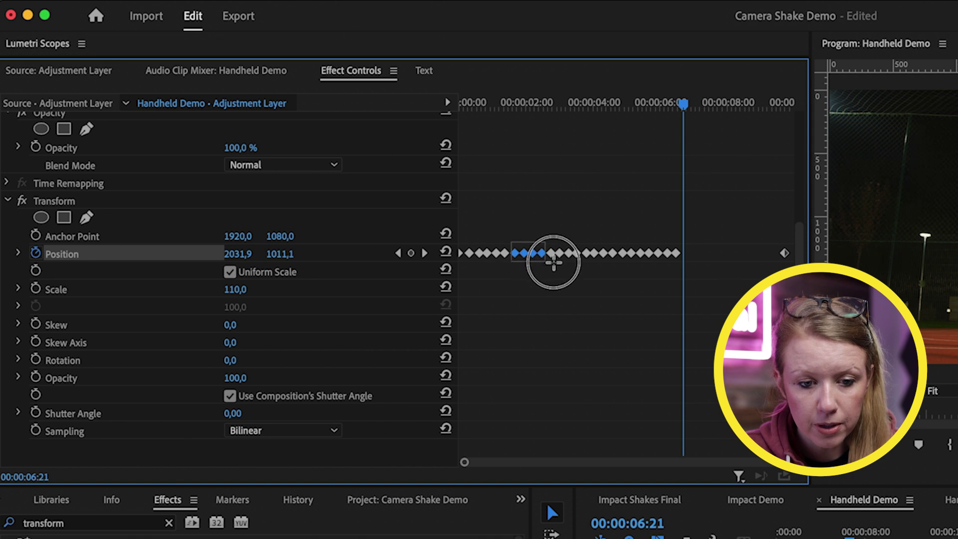
{"action": "left_click_drag", "start_coordinate": [562, 263], "coordinate": [562, 263]}
{"action": "key", "text": "super+v"}
Step: Extend the keyframes to the clip end near 00:00:09:01 and select every Position keyframe
{"action": "left_click", "coordinate": [731, 103]}
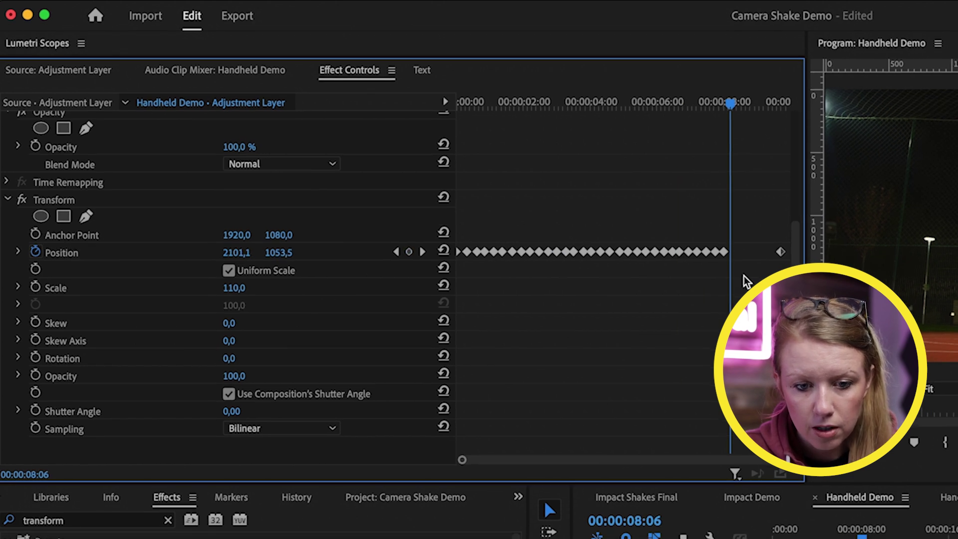
{"action": "left_click_drag", "start_coordinate": [699, 239], "coordinate": [661, 239]}
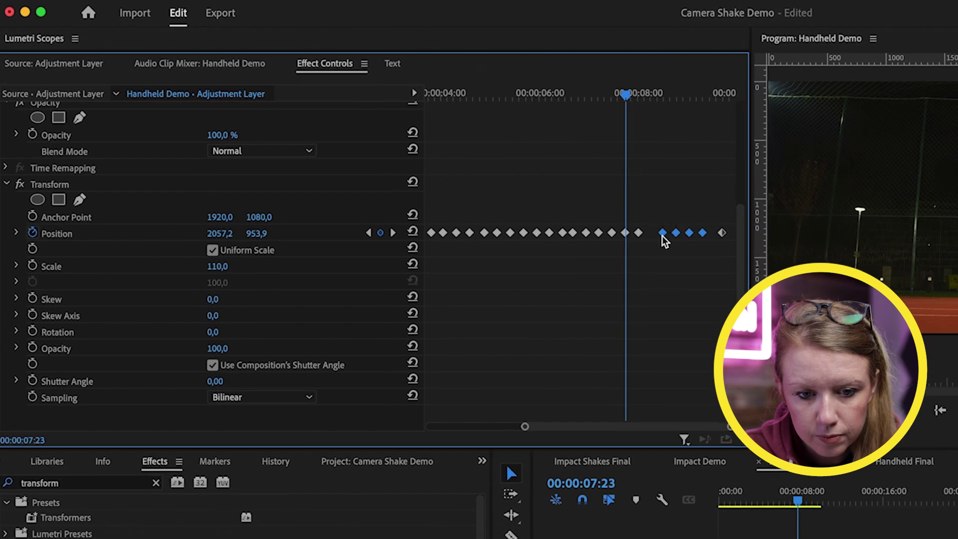
{"action": "left_click_drag", "start_coordinate": [515, 418], "coordinate": [422, 418]}
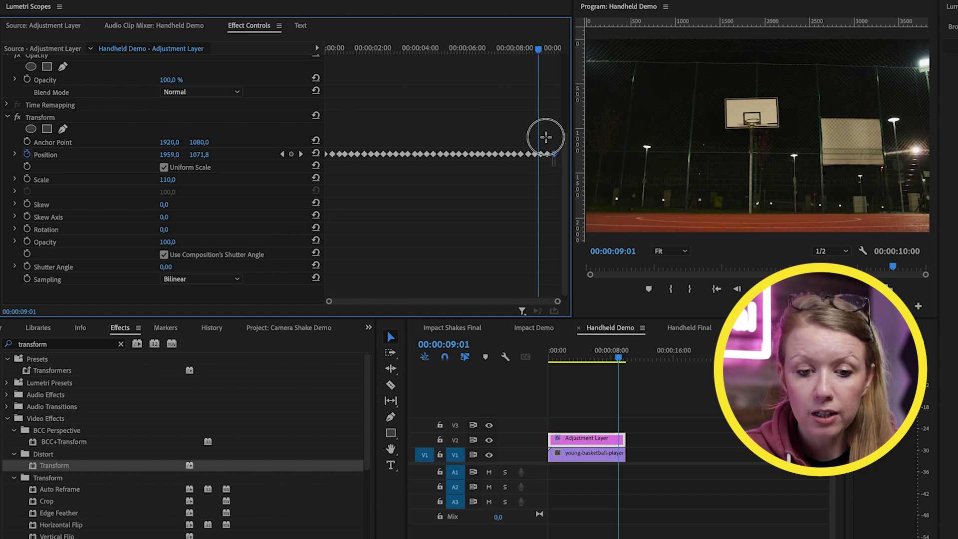
{"action": "left_click_drag", "start_coordinate": [435, 132], "coordinate": [288, 122]}
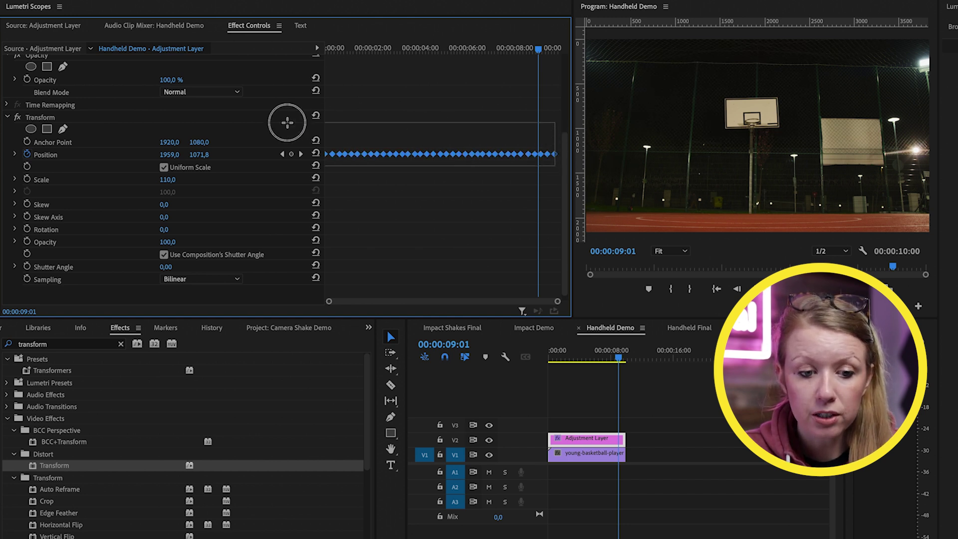
{"action": "right_click", "coordinate": [404, 158]}
Step: Set all Position keyframes to Continuous Bezier interpolation and inspect them across the 10 seconds
{"action": "mouse_move", "coordinate": [468, 266]}
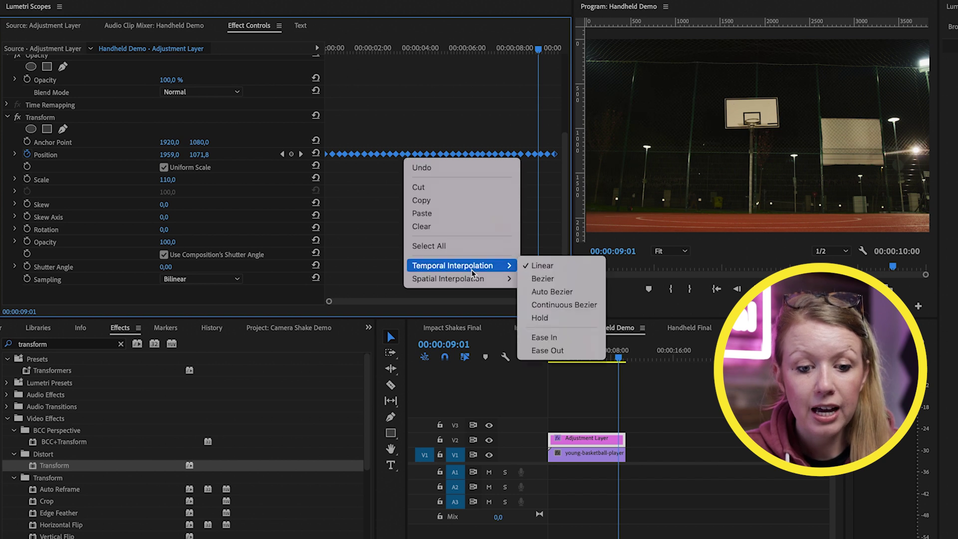
{"action": "left_click", "coordinate": [570, 309]}
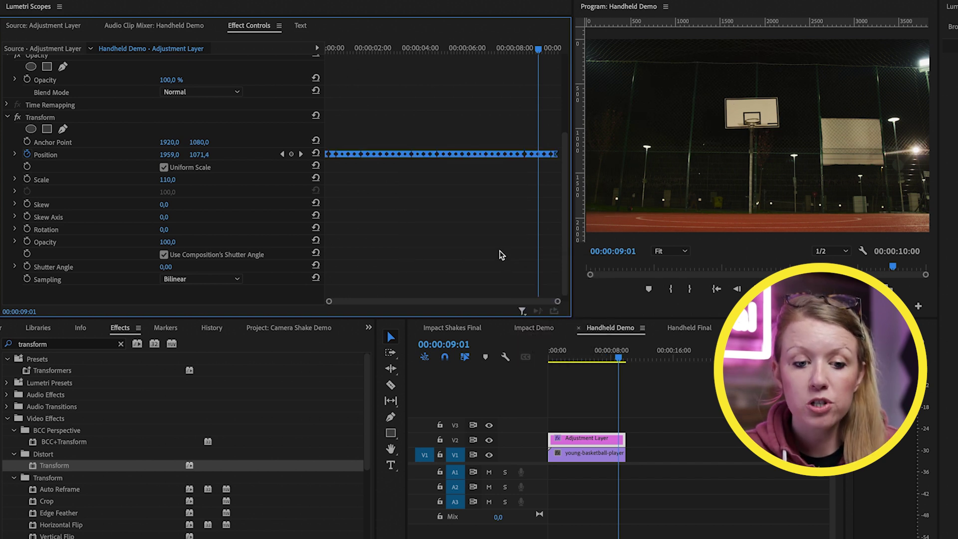
{"action": "left_click_drag", "start_coordinate": [329, 301], "coordinate": [378, 305]}
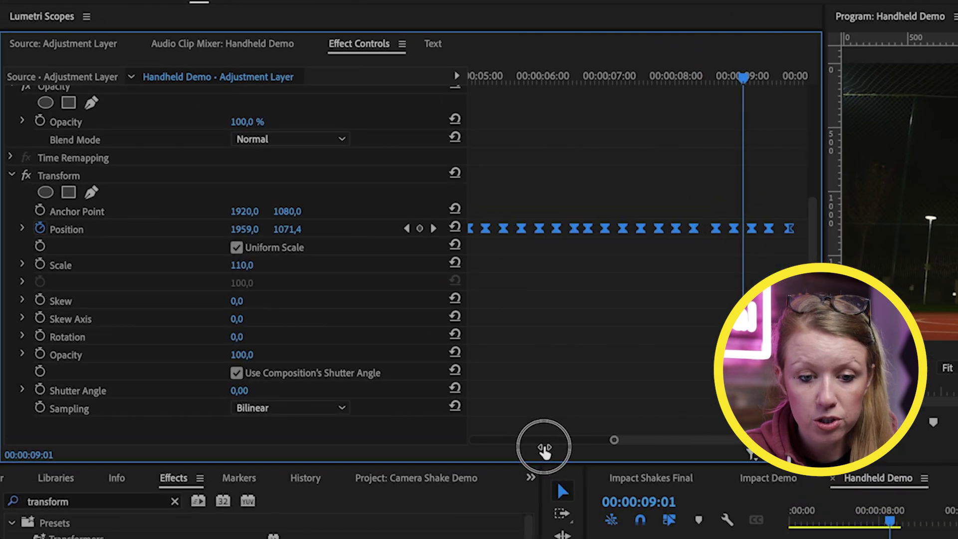
{"action": "left_click_drag", "start_coordinate": [544, 450], "coordinate": [566, 456]}
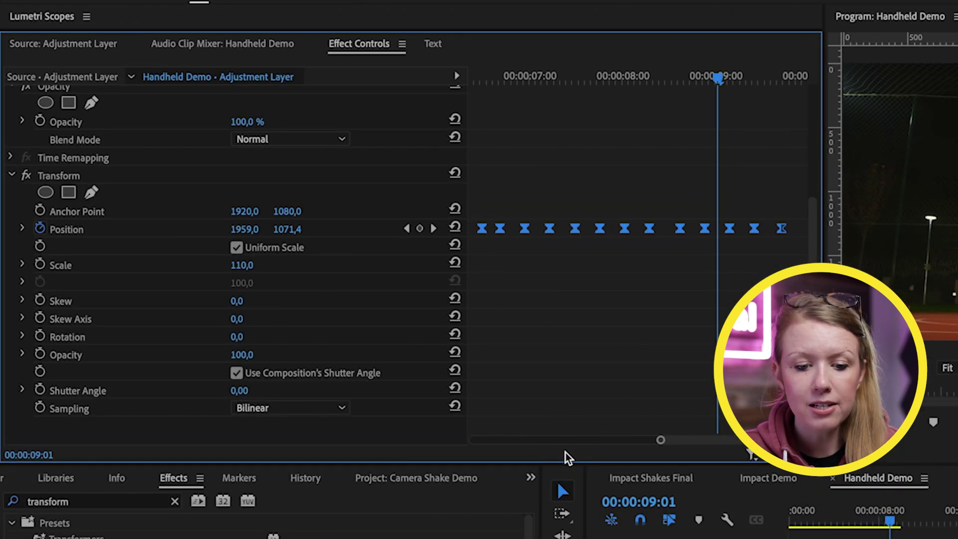
{"action": "left_click_drag", "start_coordinate": [661, 440], "coordinate": [369, 456]}
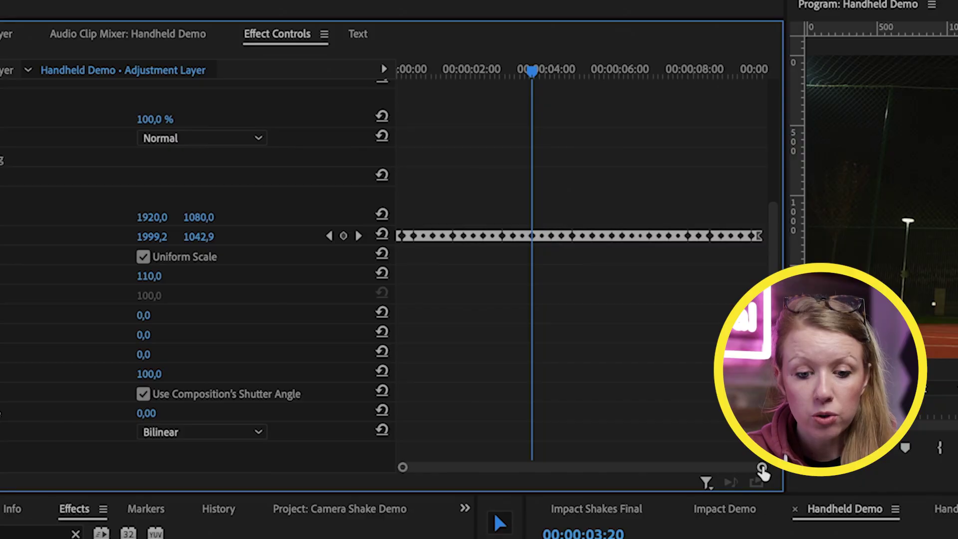
Step: Scrub through the sequence to preview the smooth handheld shake, then save the project
{"action": "left_click_drag", "start_coordinate": [762, 471], "coordinate": [629, 466]}
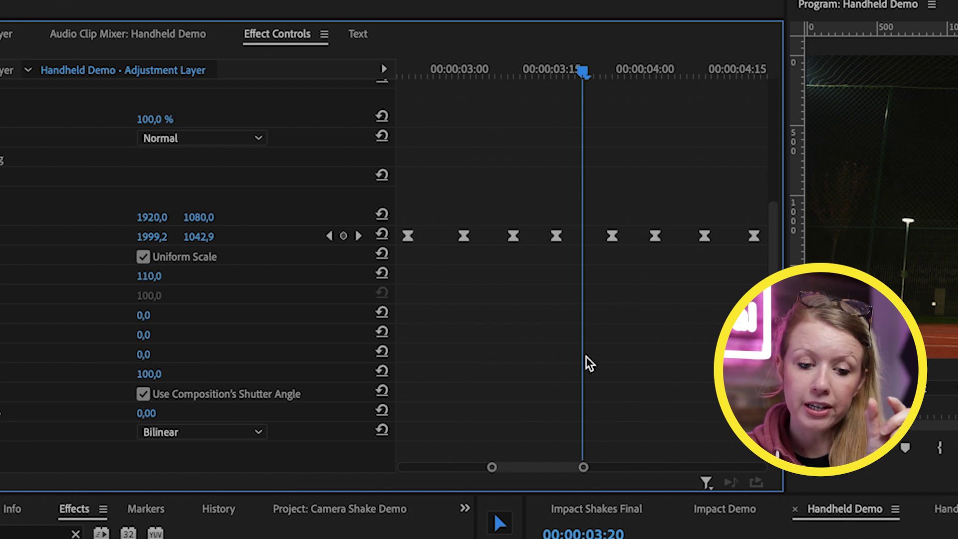
{"action": "left_click_drag", "start_coordinate": [584, 472], "coordinate": [731, 471]}
{"action": "left_click_drag", "start_coordinate": [401, 70], "coordinate": [429, 76]}
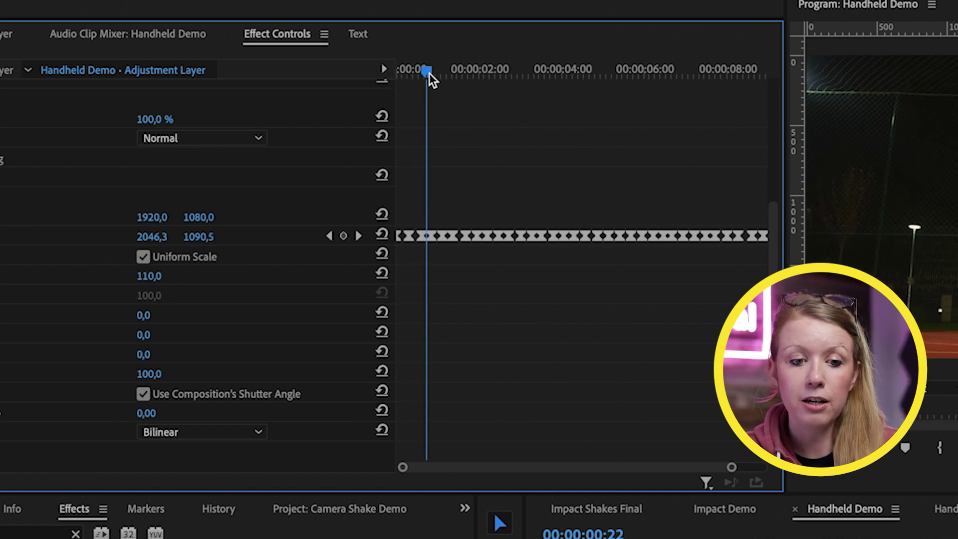
{"action": "left_click_drag", "start_coordinate": [427, 68], "coordinate": [460, 70]}
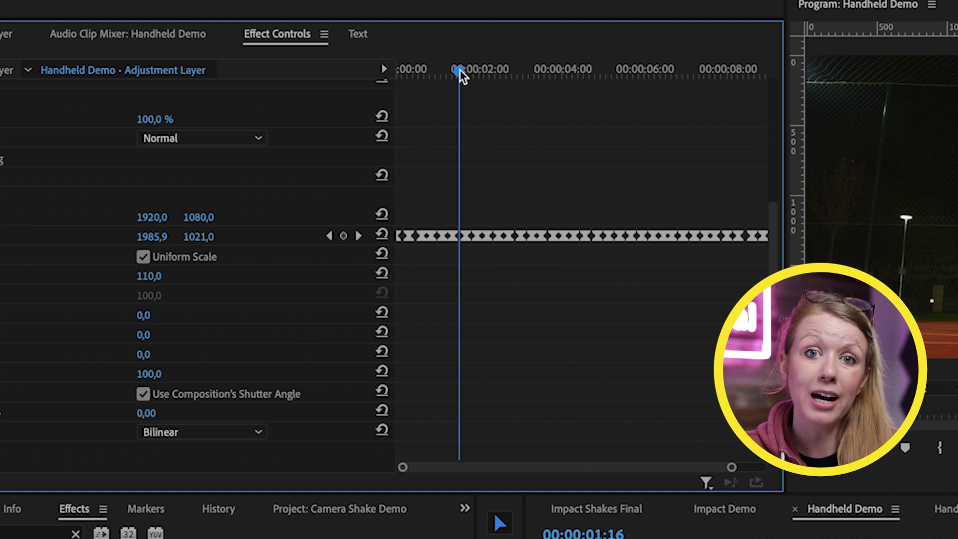
{"action": "key", "text": "ctrl+s"}
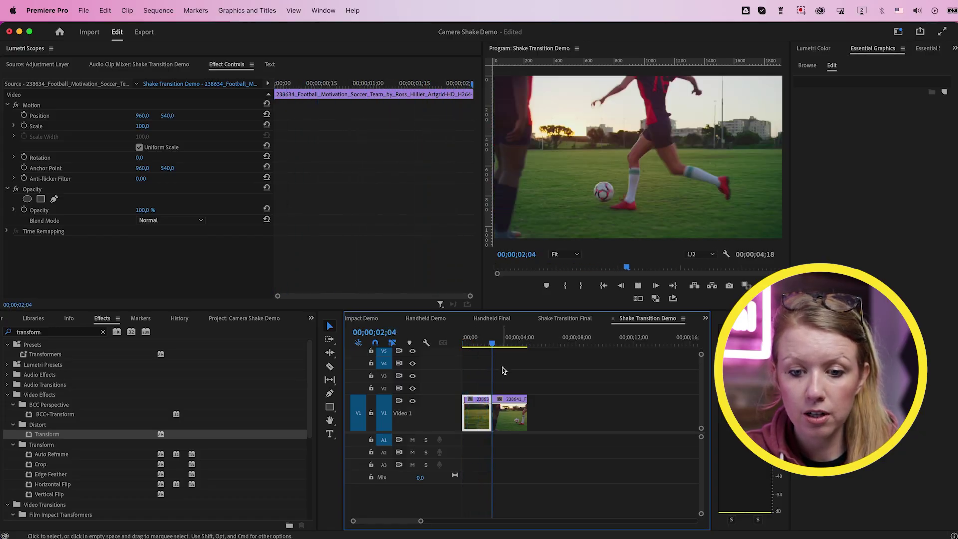
Step: Place the playhead exactly on the cut between the two soccer clips at 02;04
{"action": "left_click", "coordinate": [509, 415]}
{"action": "key", "text": "="}
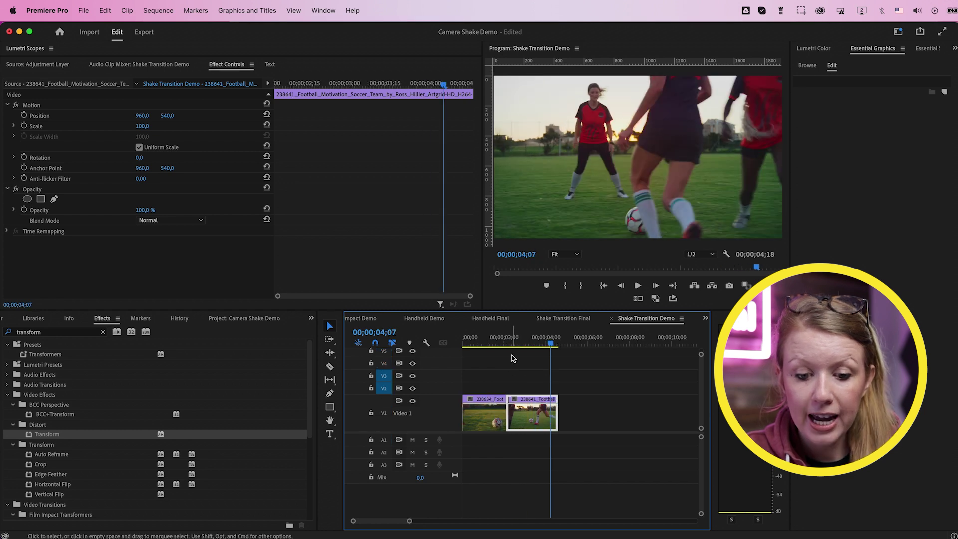
{"action": "left_click", "coordinate": [508, 337]}
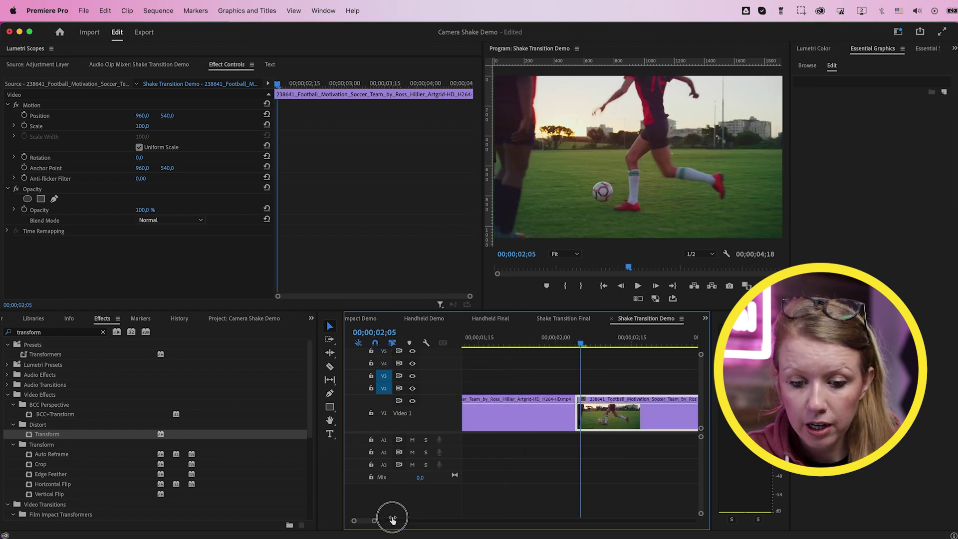
{"action": "left_click_drag", "start_coordinate": [583, 341], "coordinate": [578, 341]}
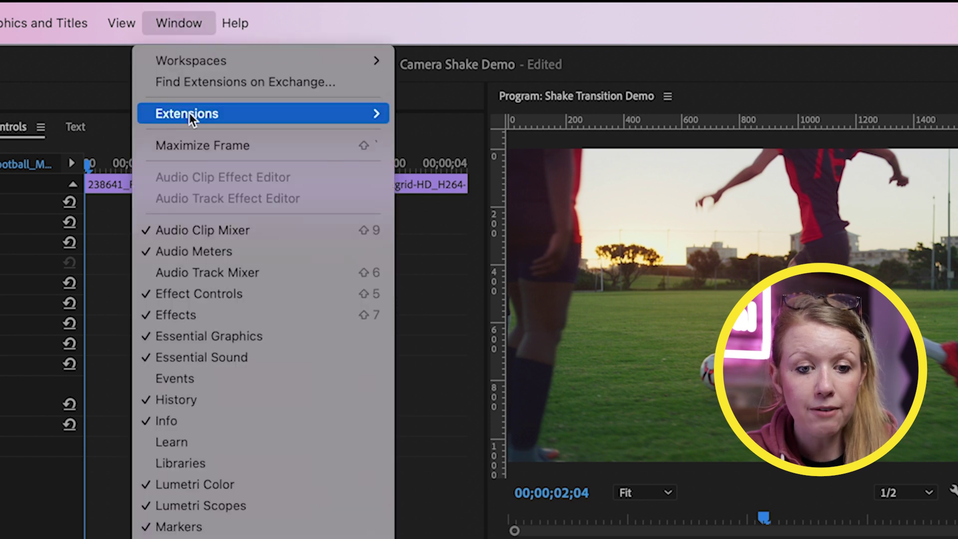
Step: Import the Shake - 02 Scale In transition from AEJuice's Seamless Transitions Shake folder
{"action": "mouse_move", "coordinate": [208, 117]}
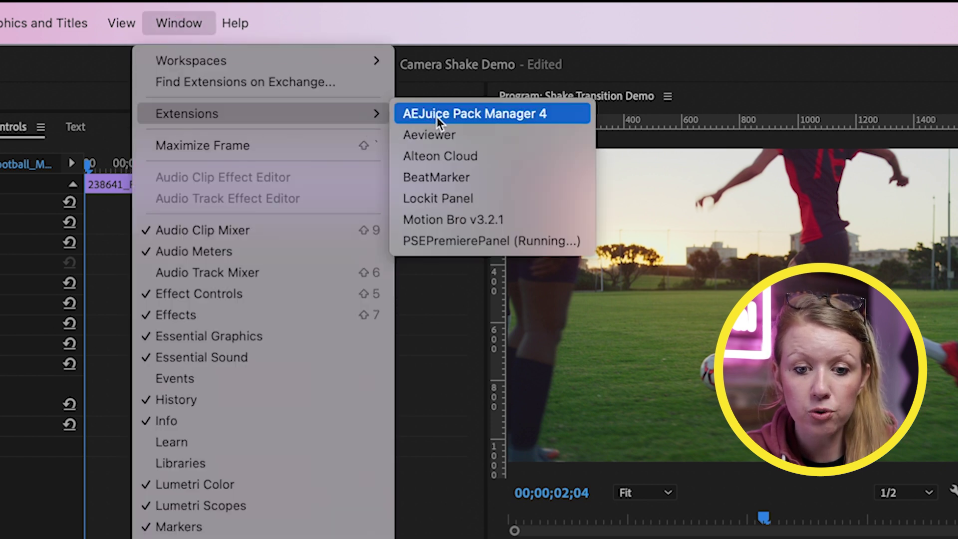
{"action": "left_click", "coordinate": [454, 117]}
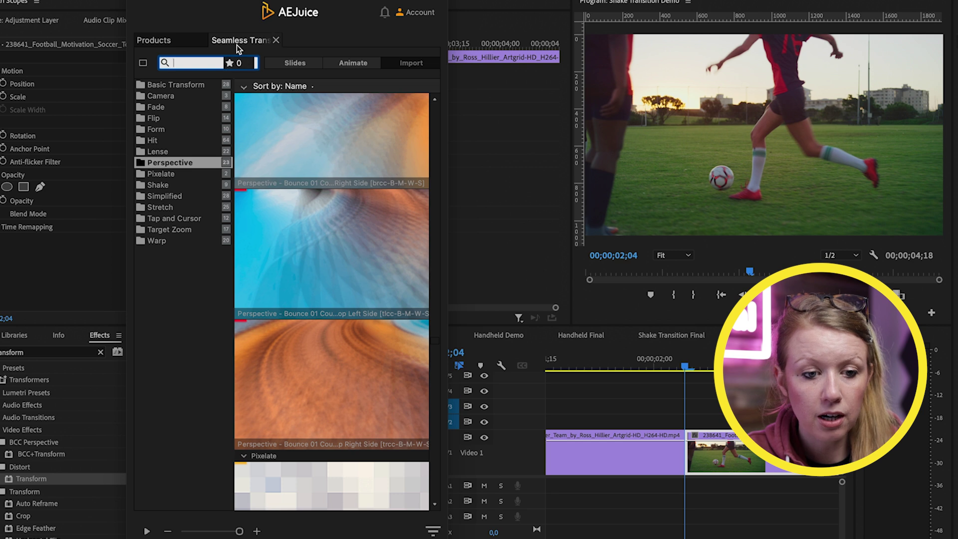
{"action": "left_click", "coordinate": [176, 44]}
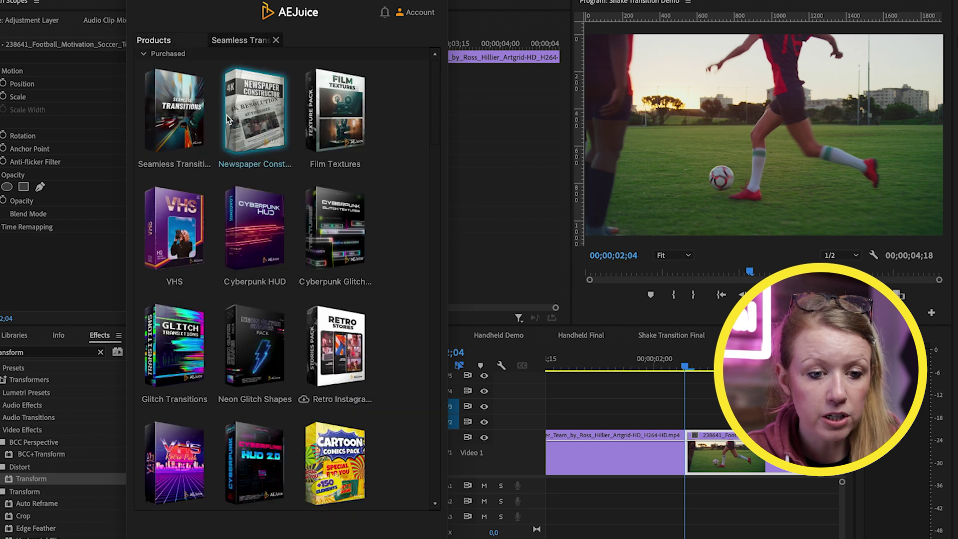
{"action": "left_click", "coordinate": [180, 128]}
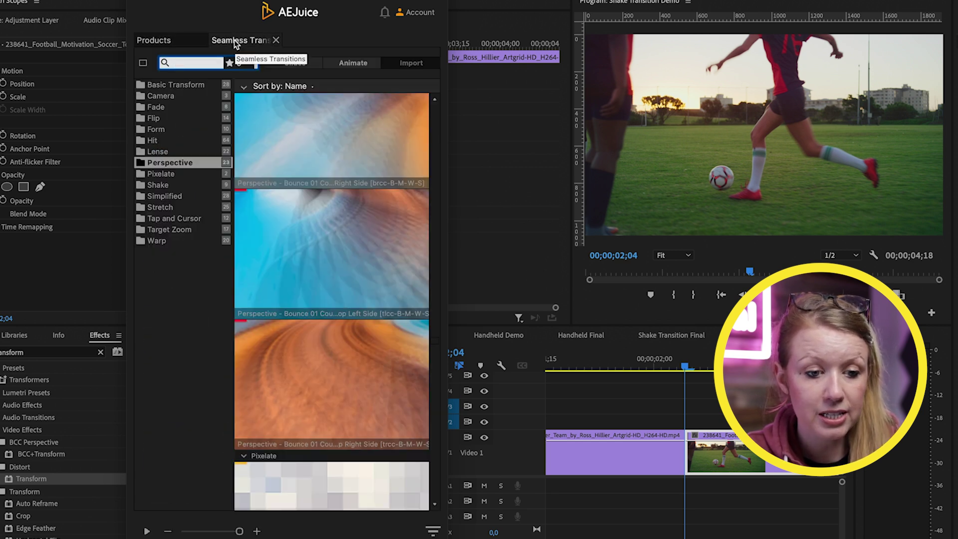
{"action": "left_click", "coordinate": [160, 185]}
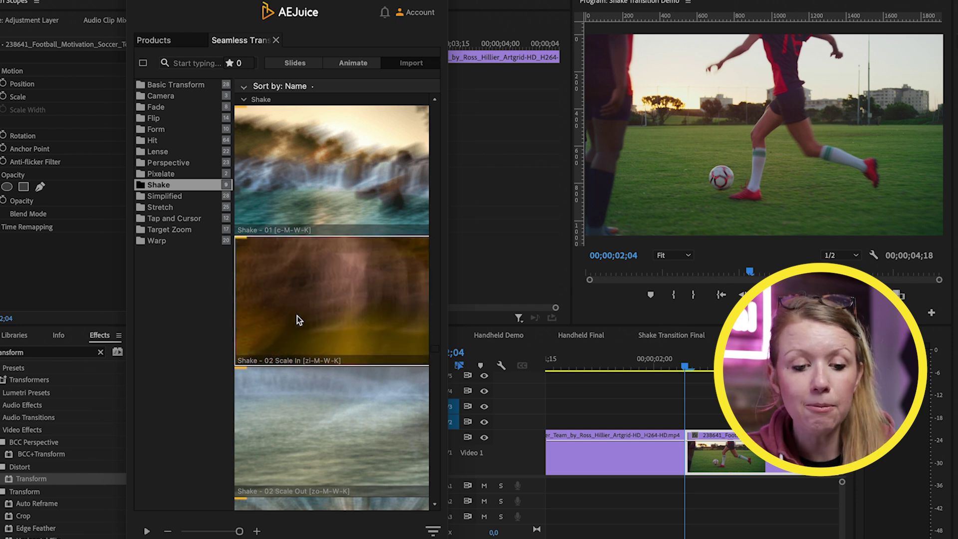
{"action": "double_click", "coordinate": [297, 316]}
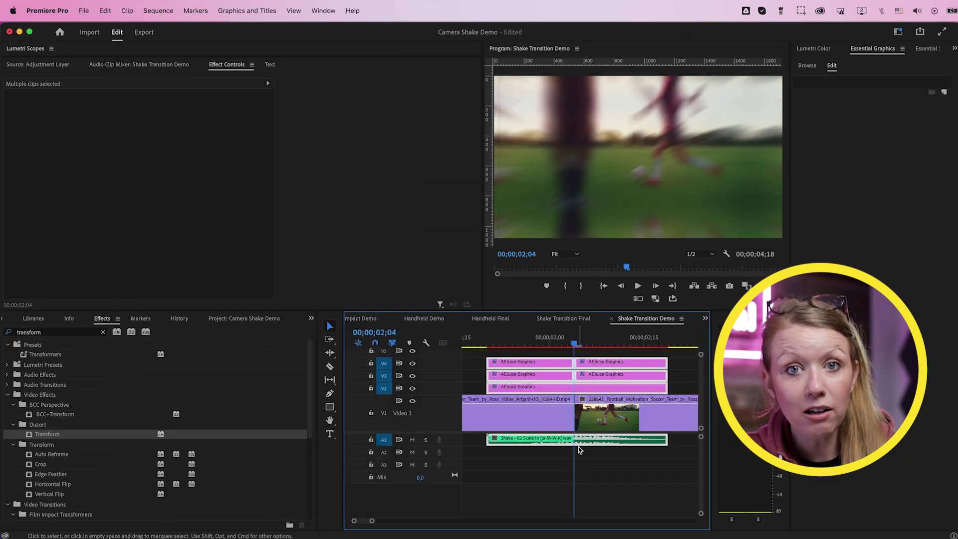
Step: Render previews of the Shake Transition Demo sequence and play the Scale In transition from the start
{"action": "left_click_drag", "start_coordinate": [372, 521], "coordinate": [401, 528]}
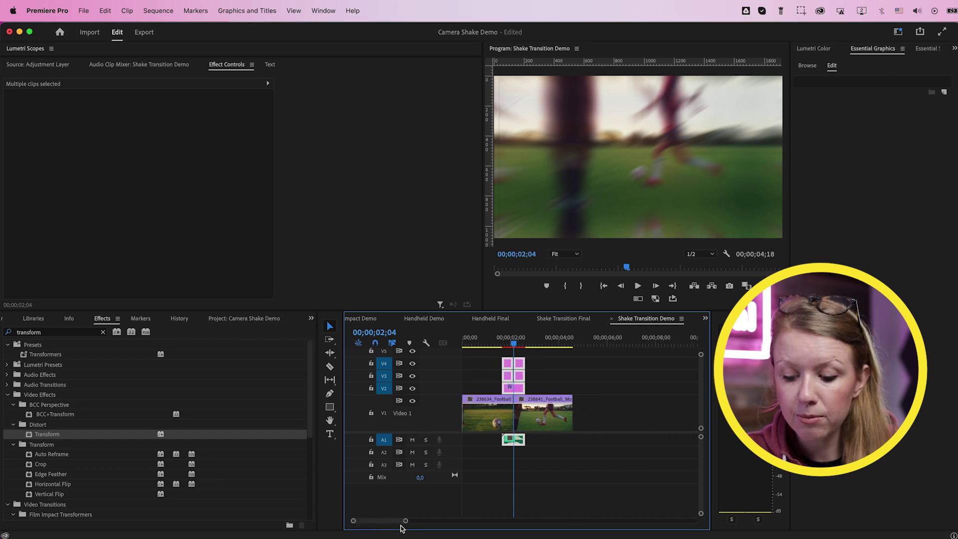
{"action": "key", "text": "Return"}
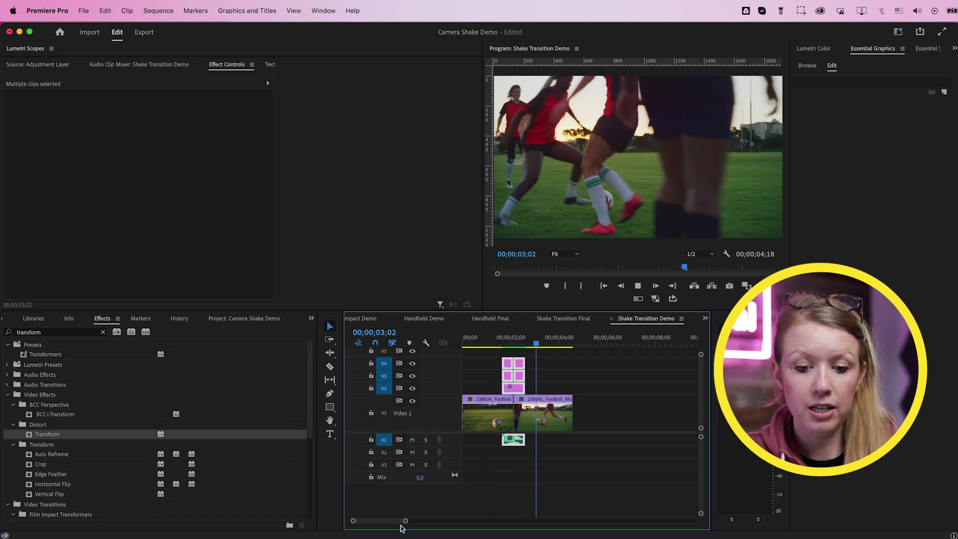
{"action": "key", "text": "space"}
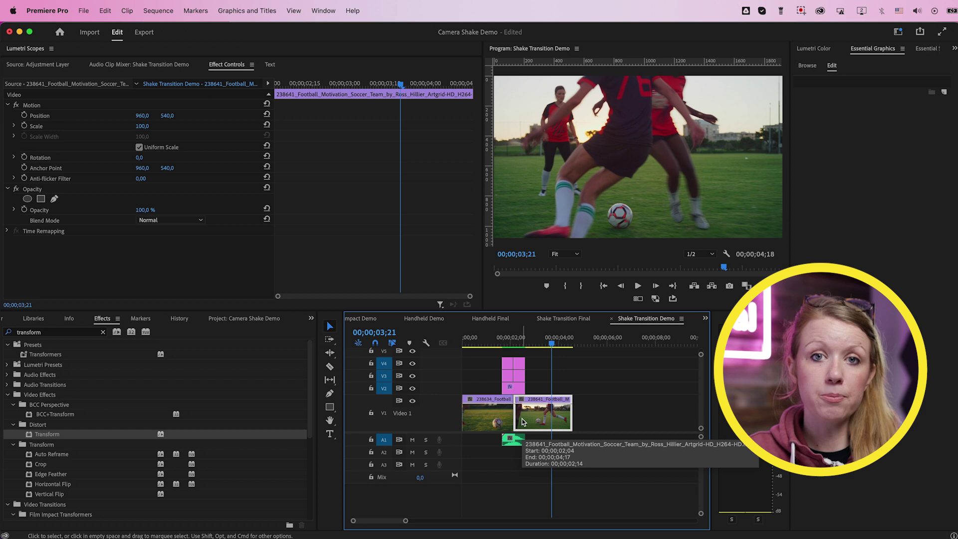
{"action": "key", "text": "Home"}
{"action": "key", "text": "space"}
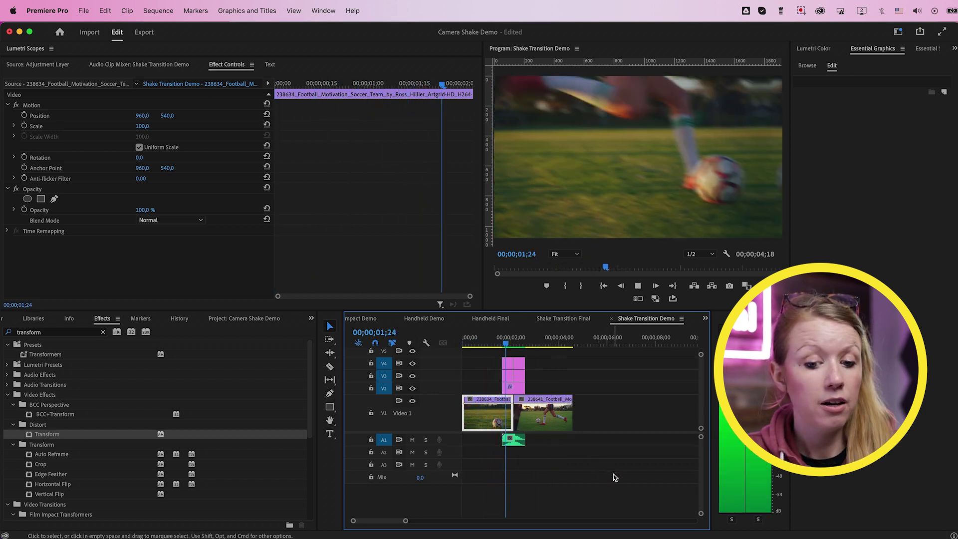
{"action": "key", "text": "space"}
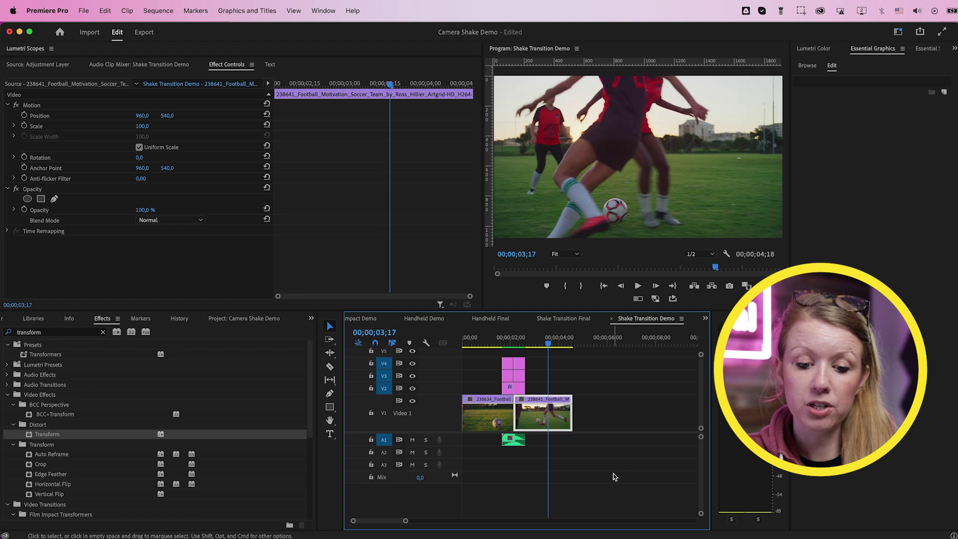